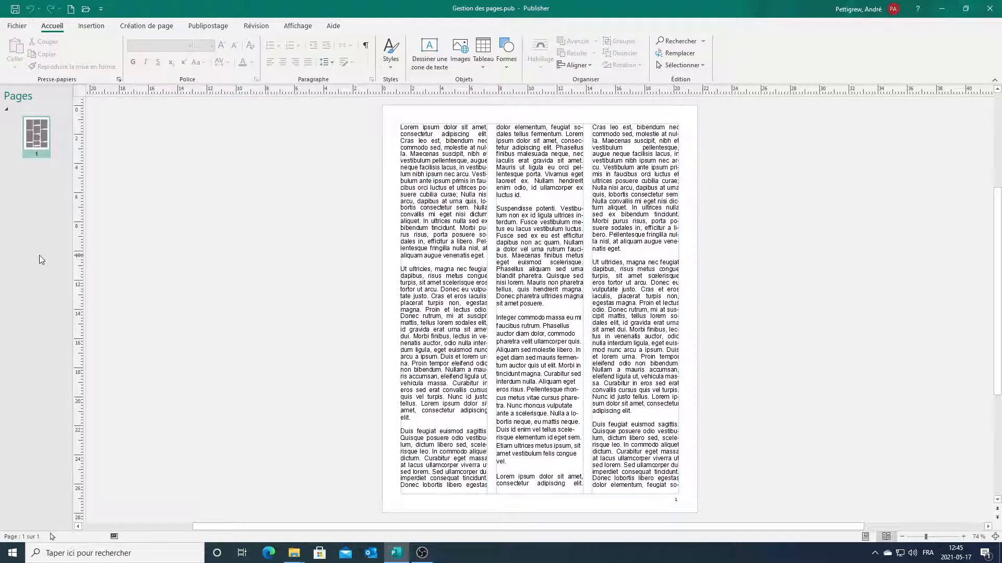
Insert 1 page after page 1 that duplicates all of page 1's three-column text.
right_click(36, 138)
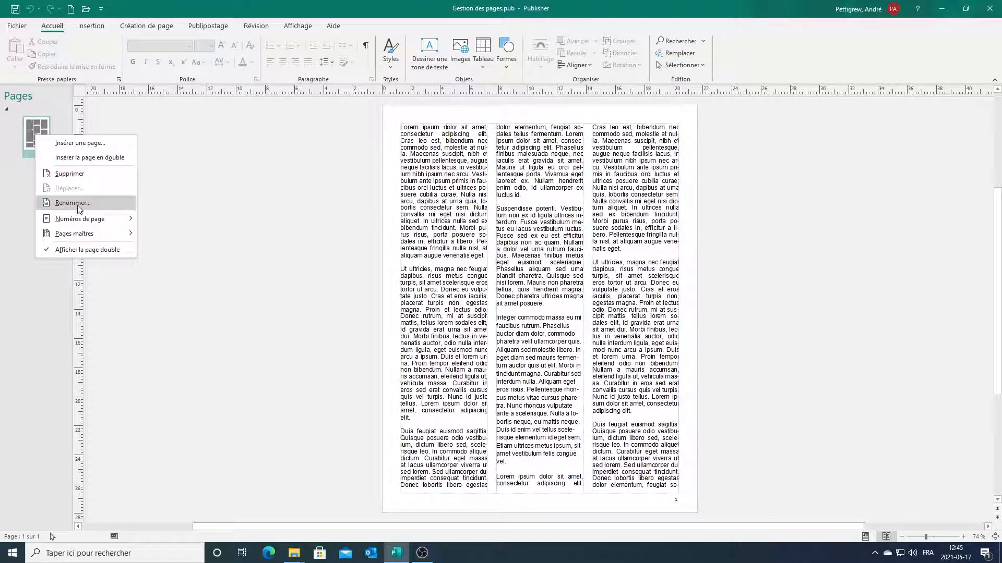
mouse_move(79, 223)
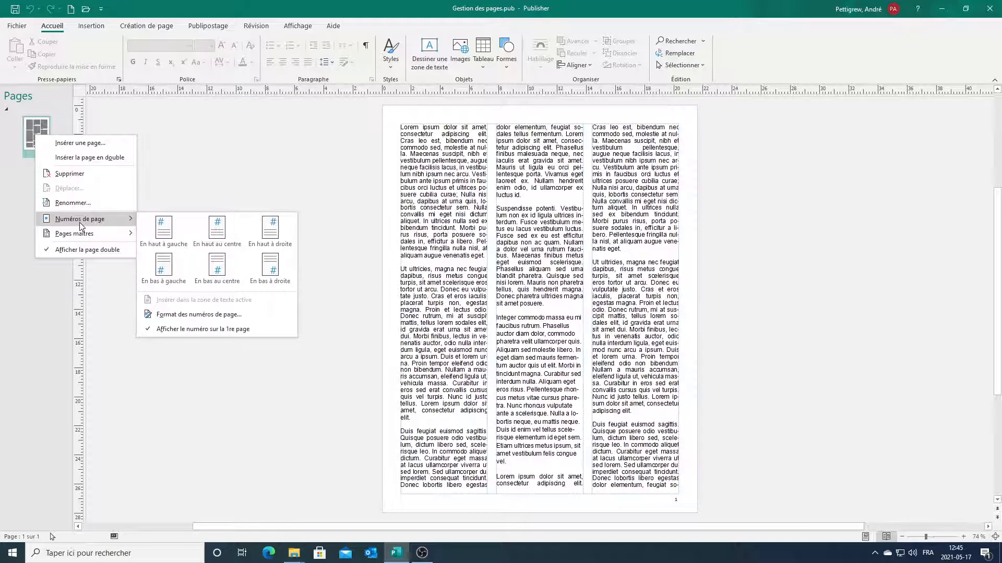
mouse_move(92, 240)
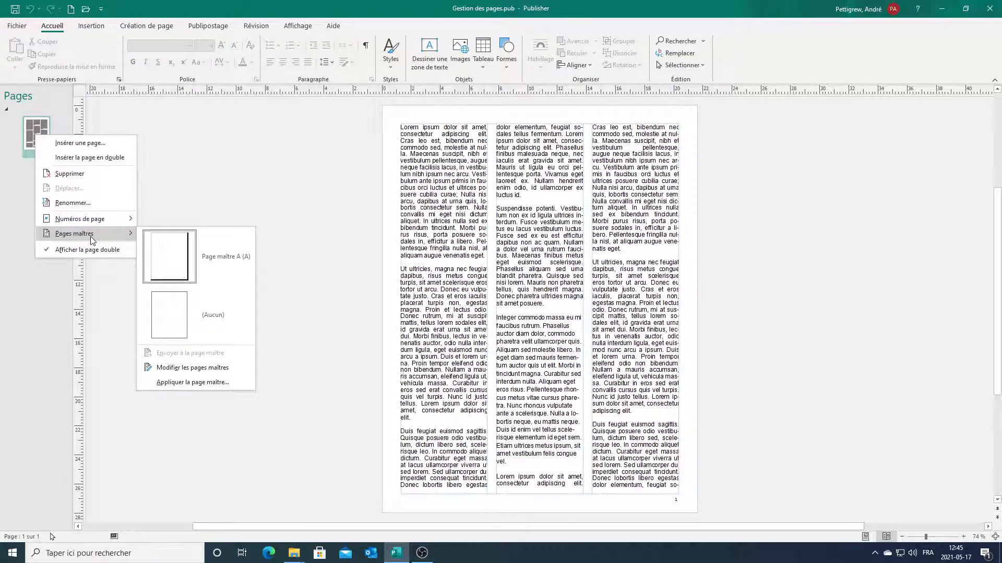
left_click(29, 171)
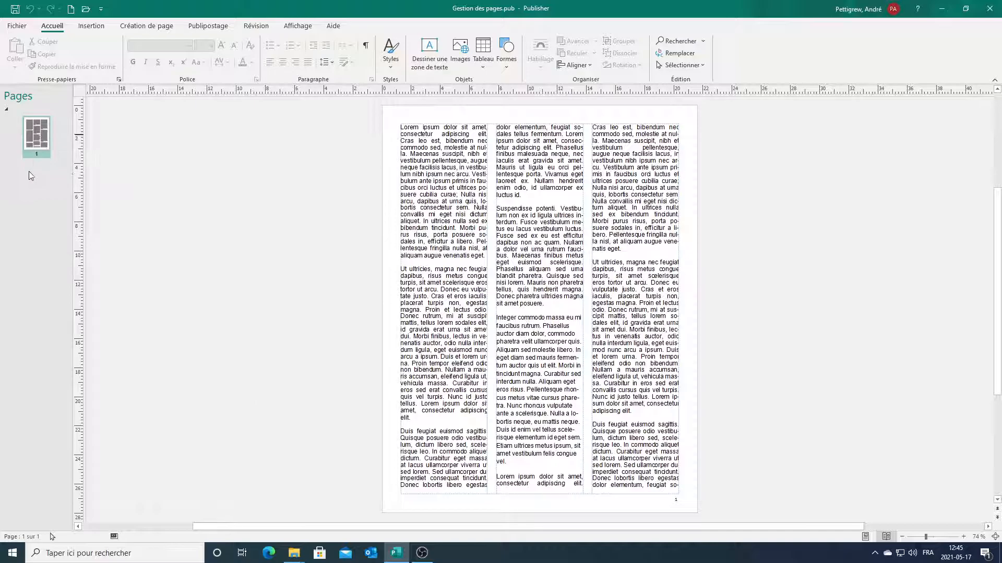
right_click(46, 130)
left_click(64, 138)
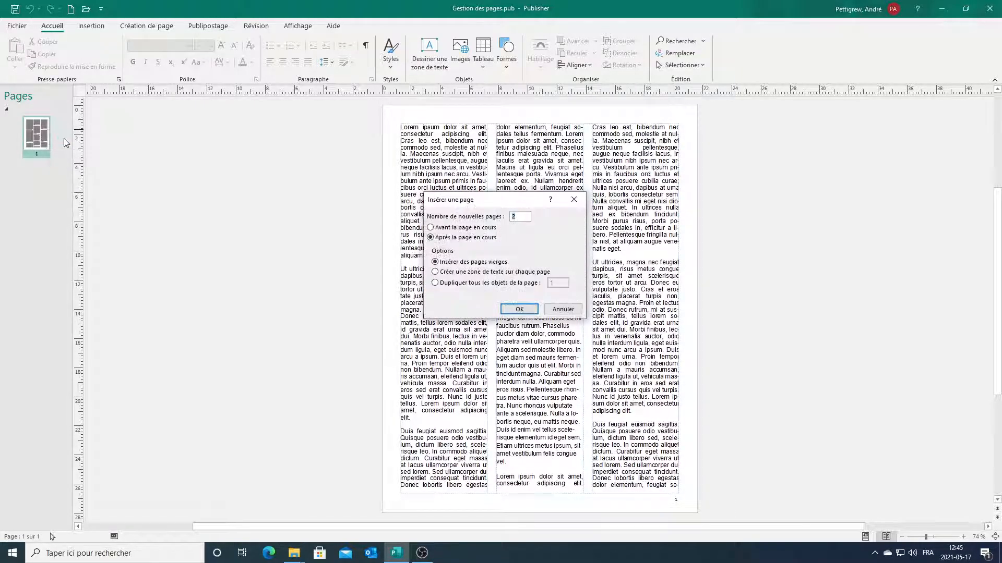
type("1")
left_click_drag(482, 202, 316, 186)
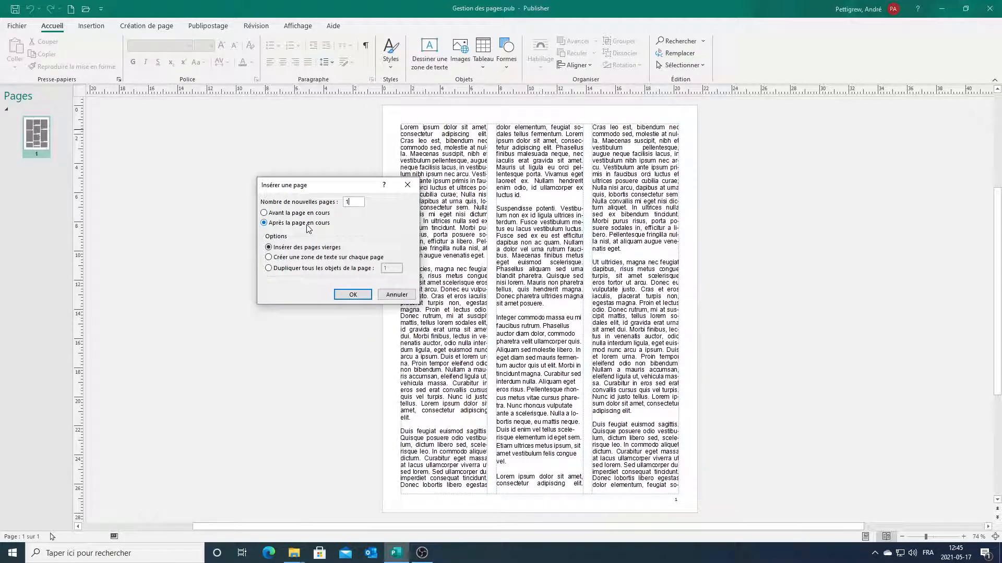
left_click(307, 270)
left_click(357, 293)
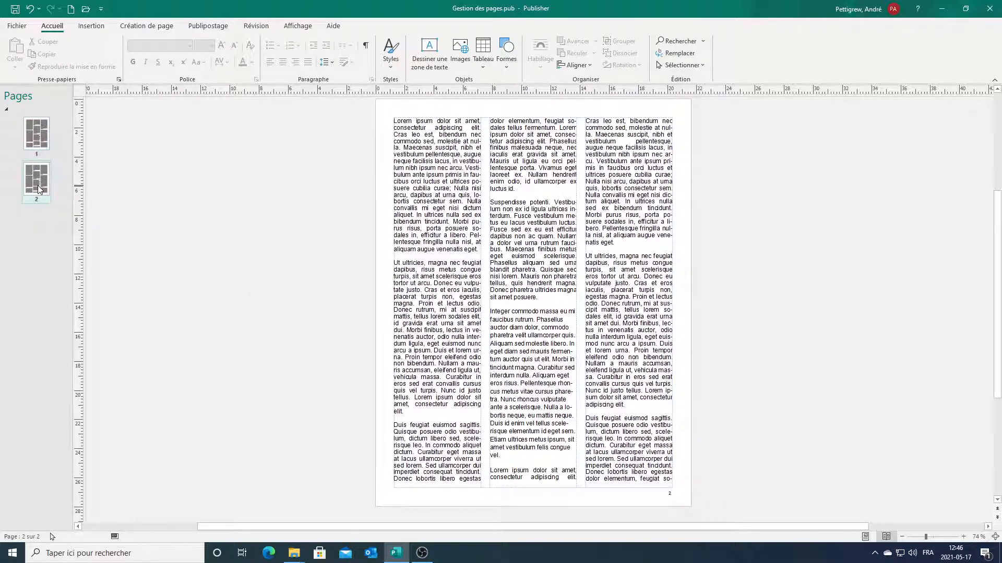
Insert two blank pages after page 1.
right_click(34, 179)
left_click(43, 129)
right_click(42, 129)
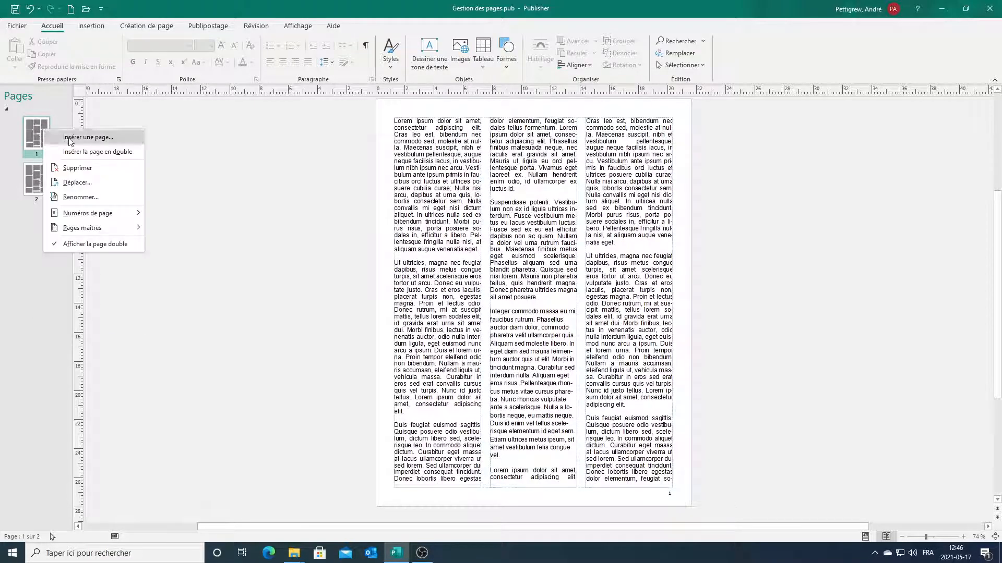
left_click(89, 138)
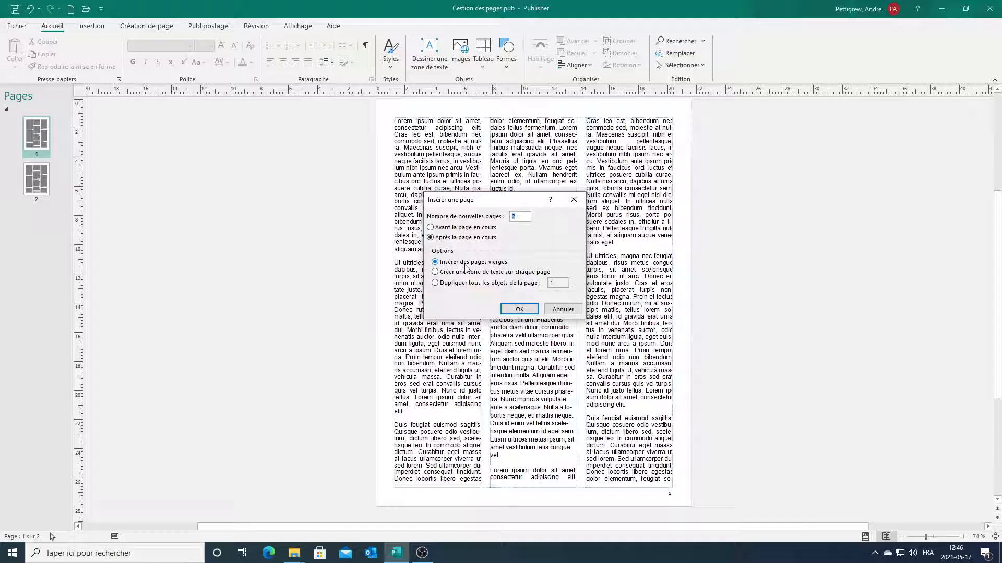
left_click(518, 308)
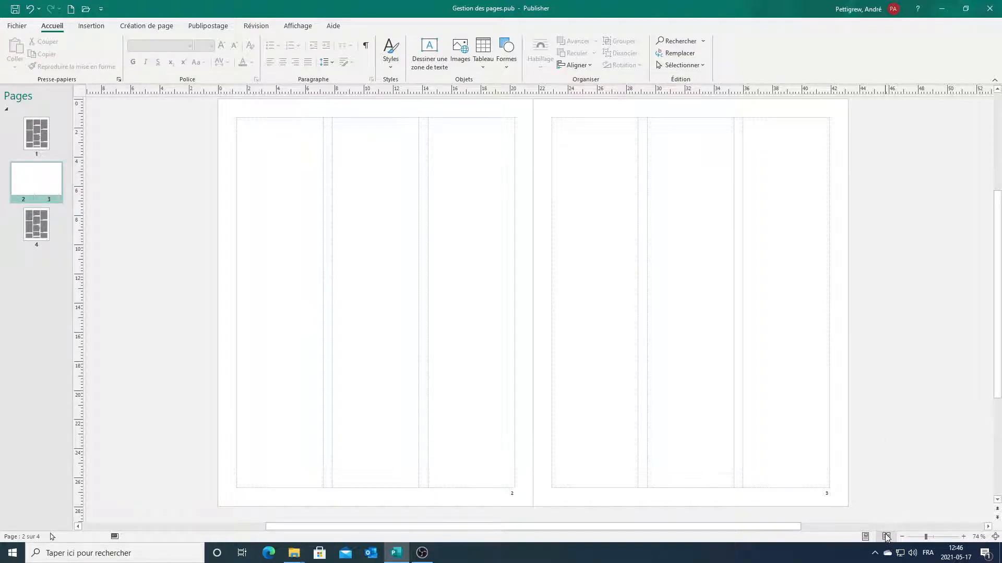
left_click(865, 537)
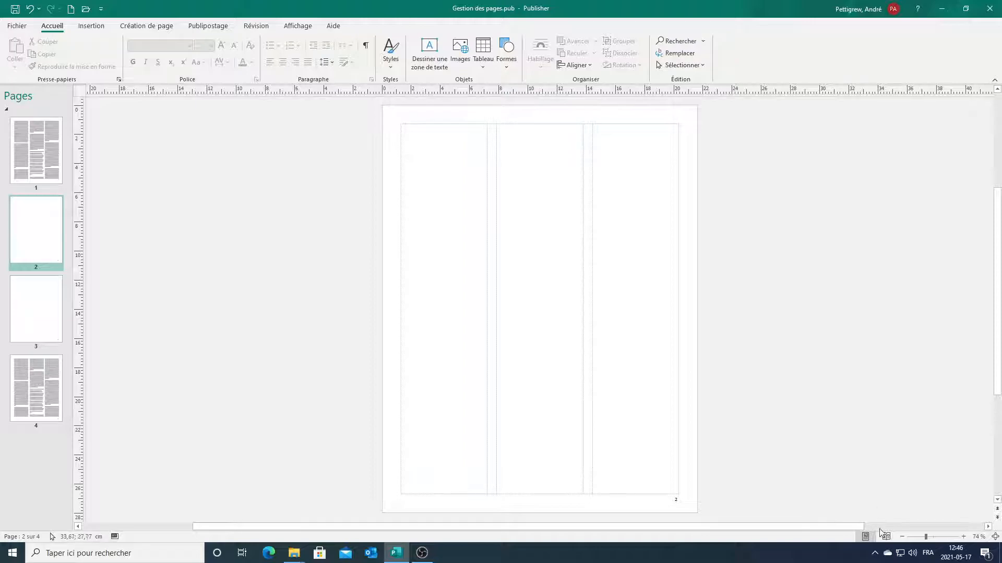
left_click(887, 537)
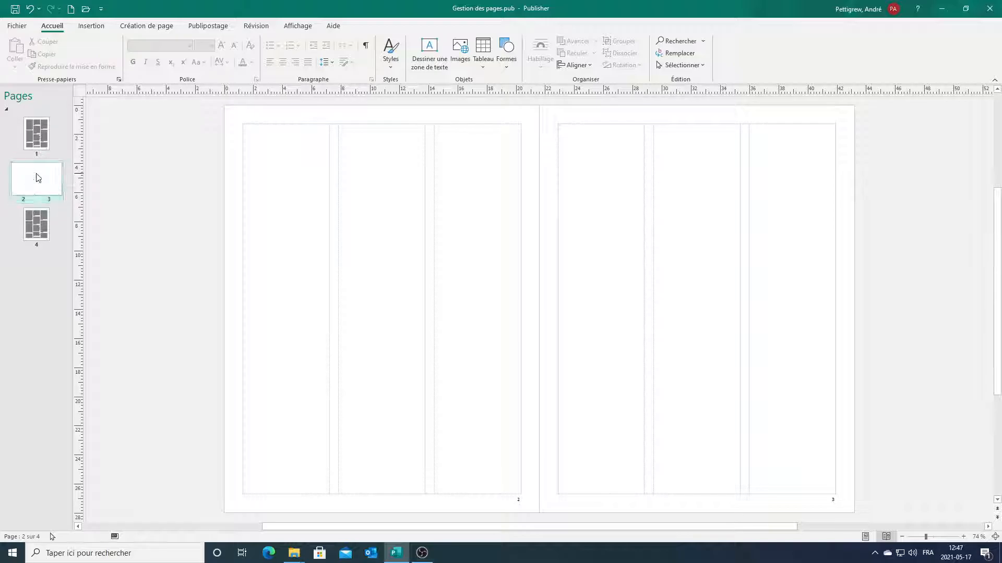
Insert 8 pages after page 1, each duplicating all of page 1's objects.
right_click(39, 142)
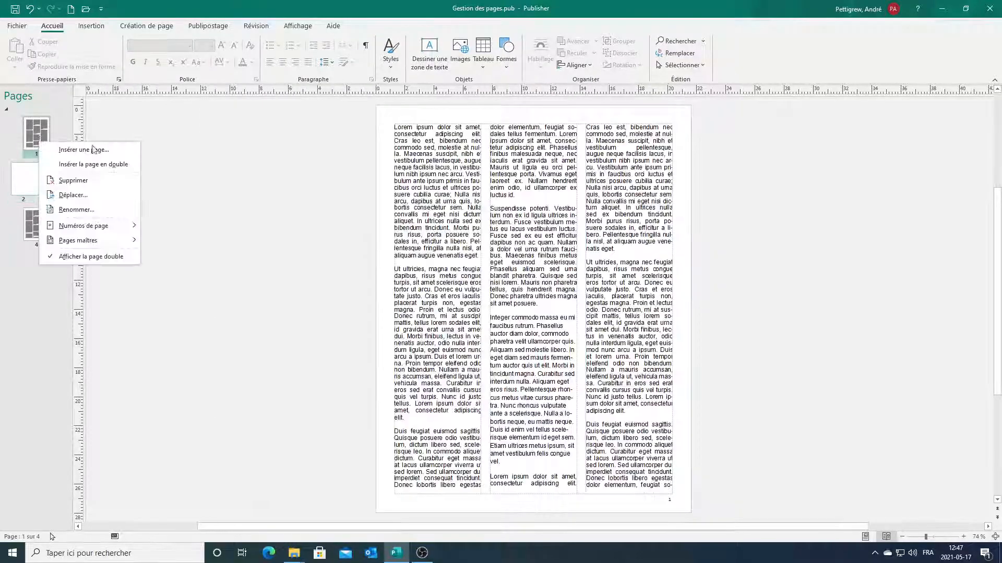
left_click(105, 155)
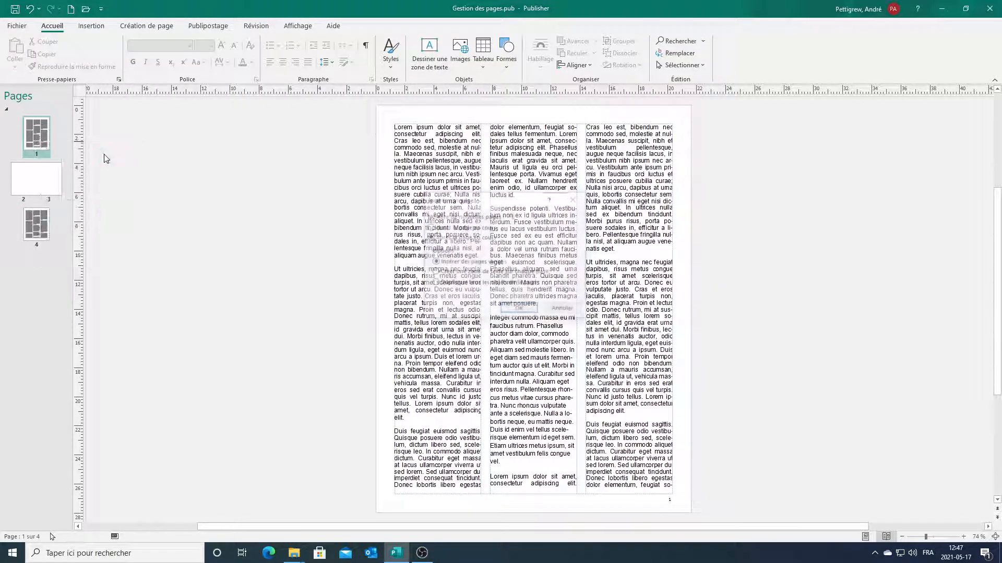
type("8")
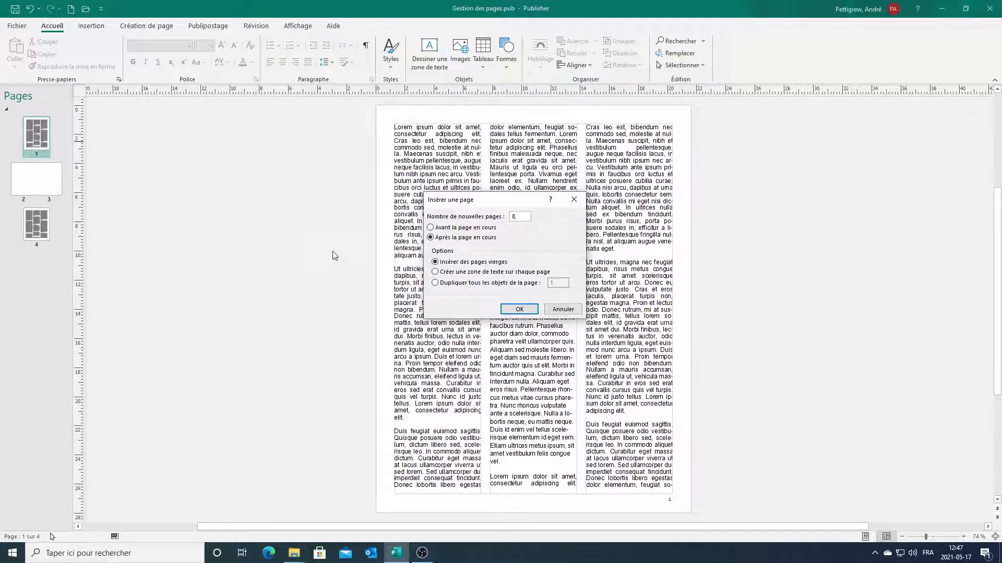
left_click(471, 285)
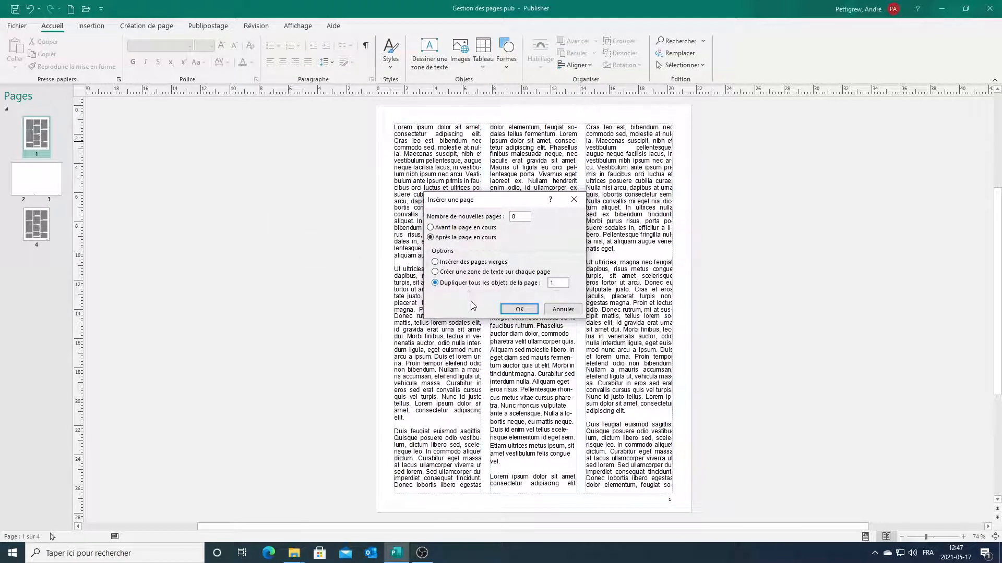
left_click(531, 313)
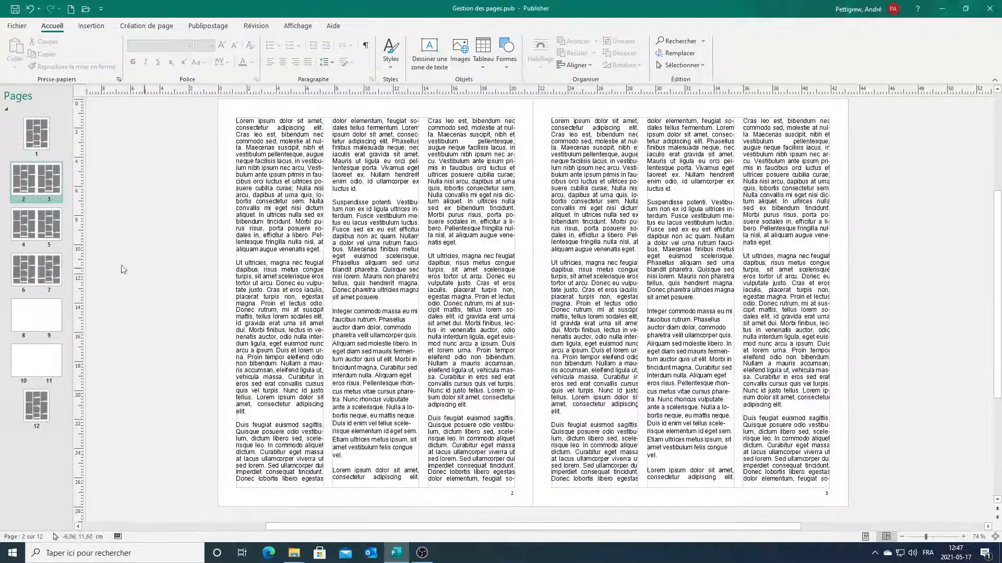
Move the blank pages 10–11 spread up to pages 6–7, accepting the warning.
left_click(41, 364)
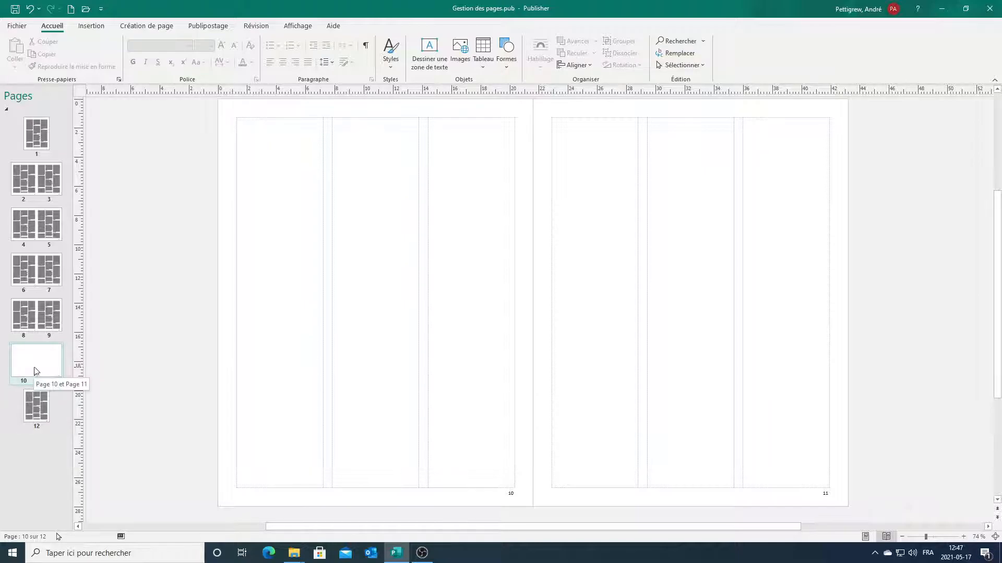
mouse_move(37, 365)
left_mouse_down()
mouse_move(50, 181)
mouse_move(40, 214)
left_mouse_up()
left_click(453, 309)
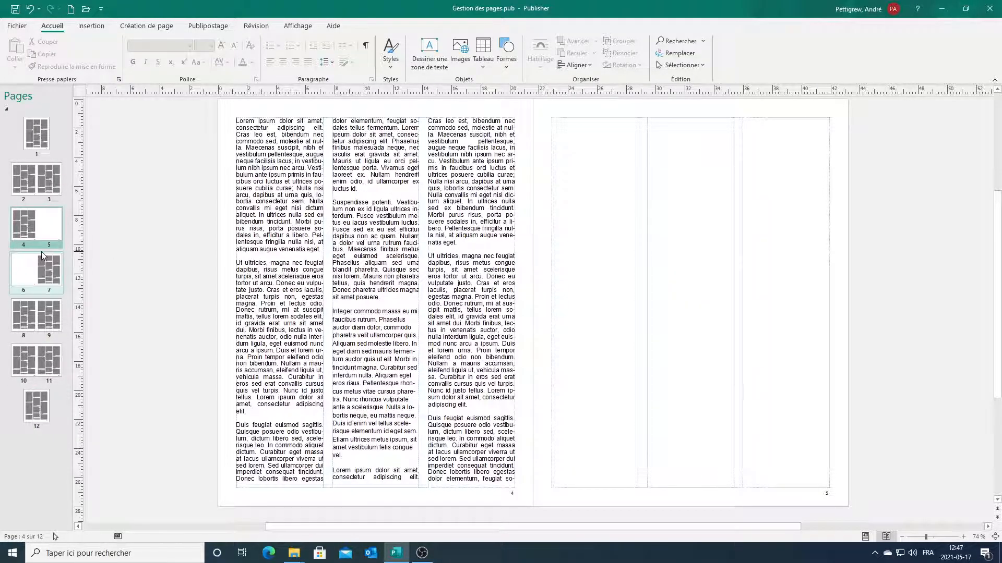
In single-page view, drag blank page 5 up to page 3, then return to spreads.
left_click(865, 538)
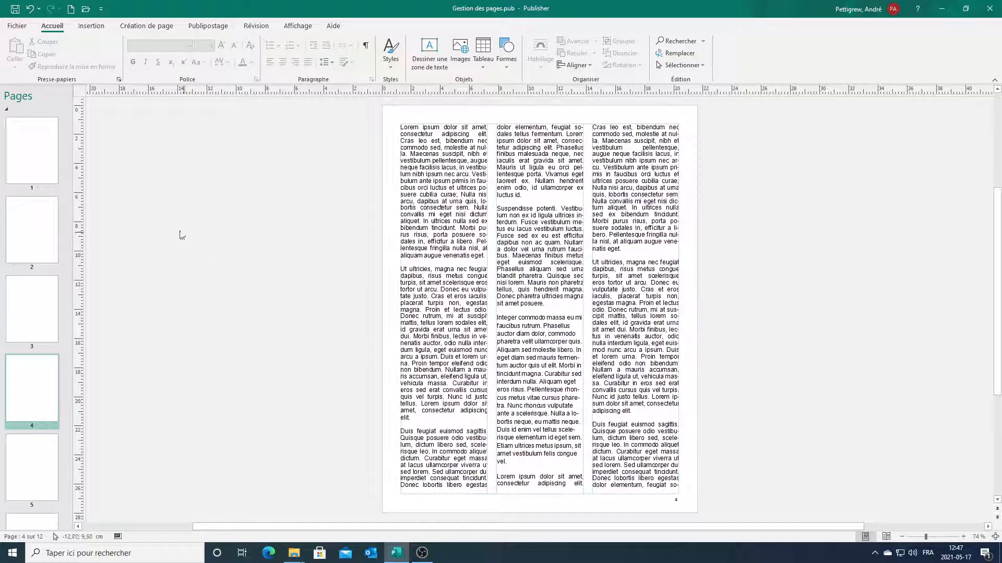
scroll(32, 245, "down", 4)
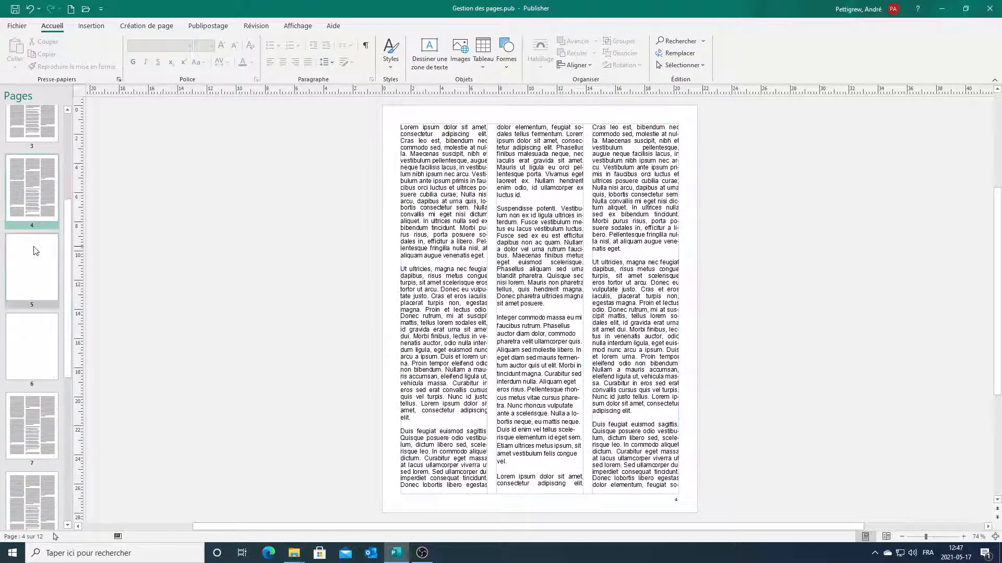
left_click(31, 283)
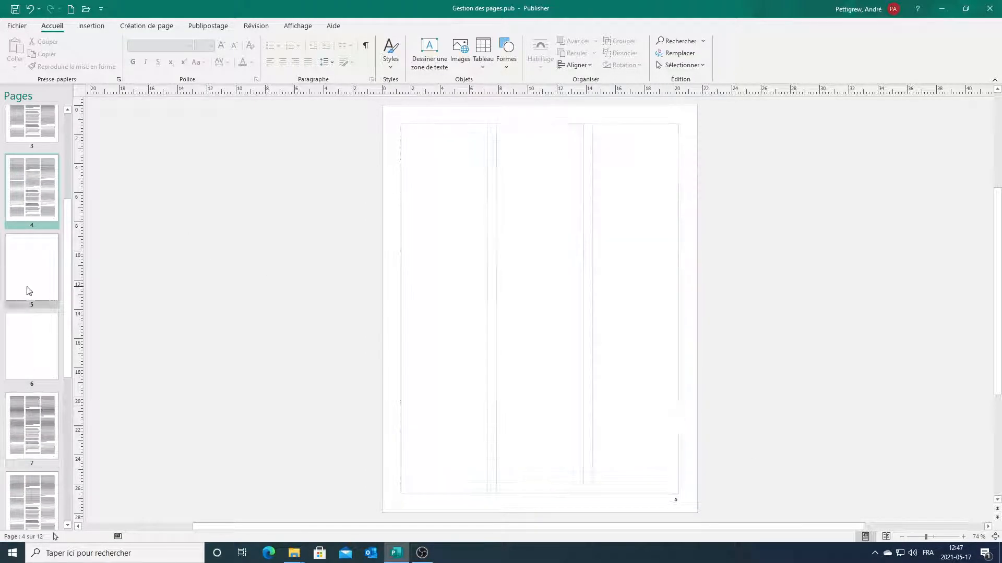
scroll(30, 278, "up", 2)
left_click_drag(45, 406, 30, 206)
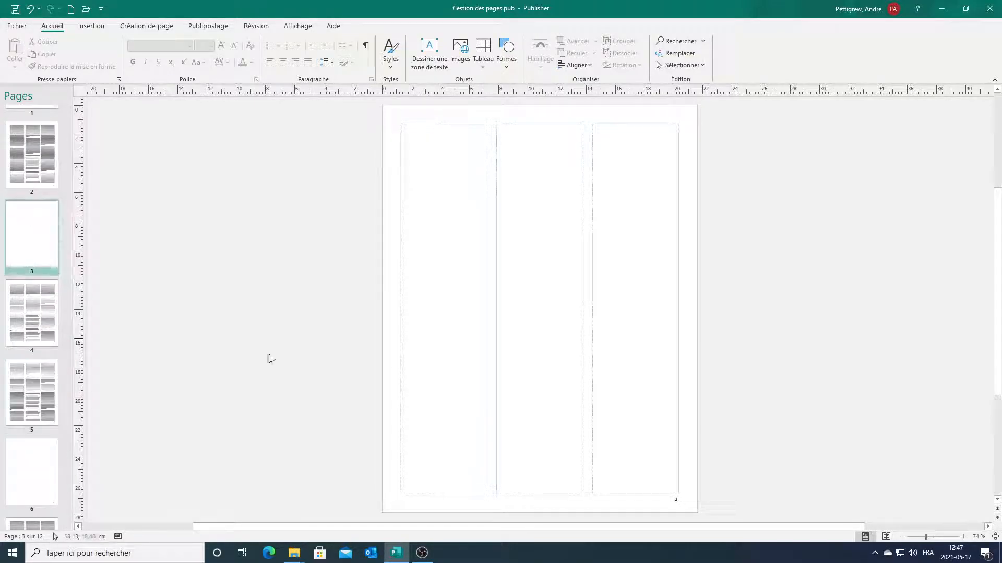
left_click(886, 537)
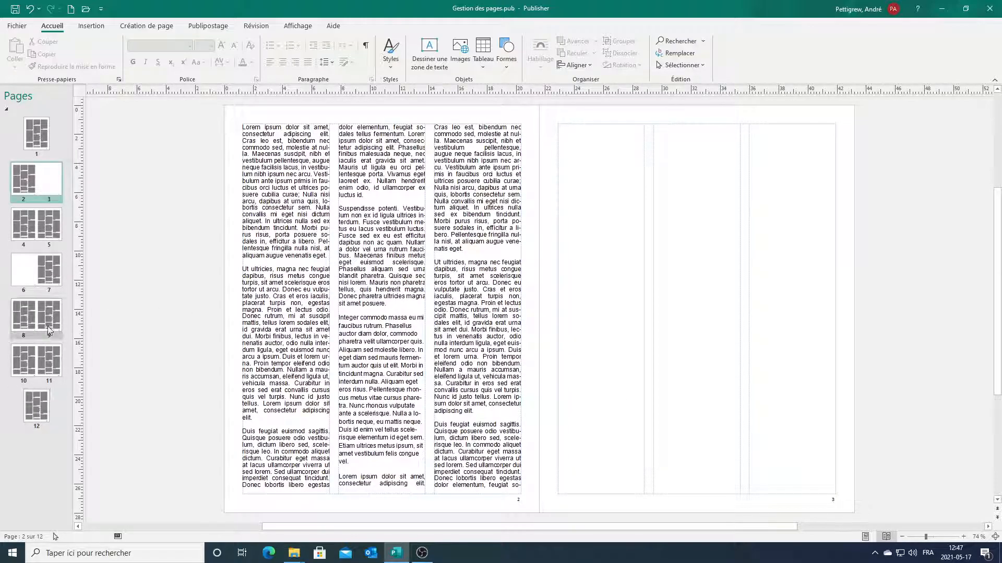
Delete only the blank right-hand page of spread 2–3 and confirm.
right_click(48, 180)
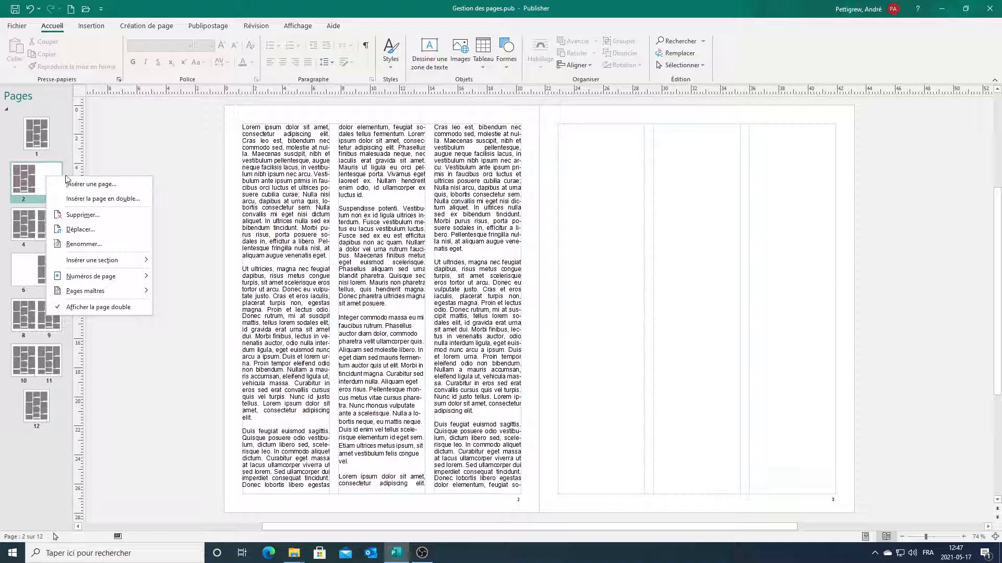
left_click(100, 216)
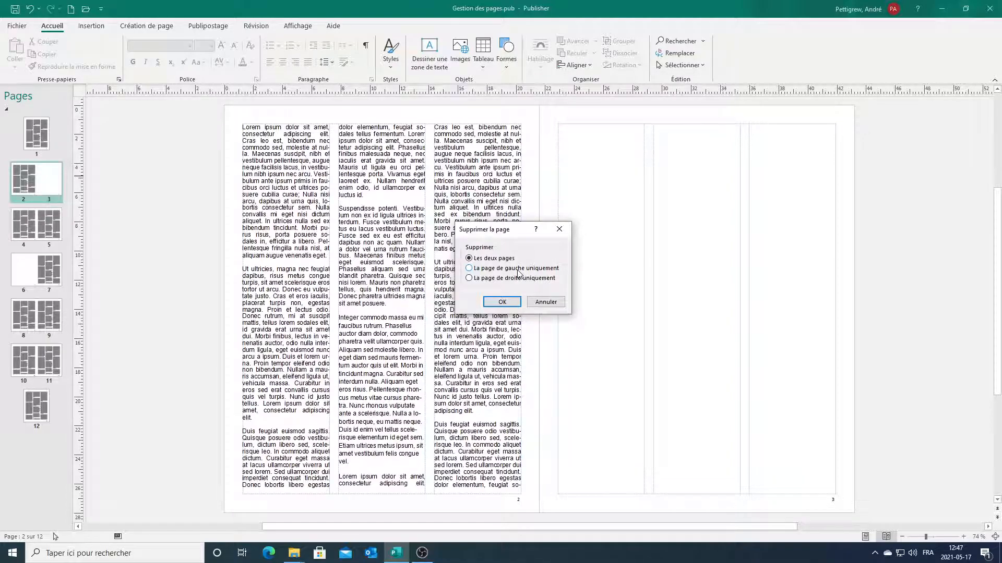
left_click(510, 303)
left_click(497, 308)
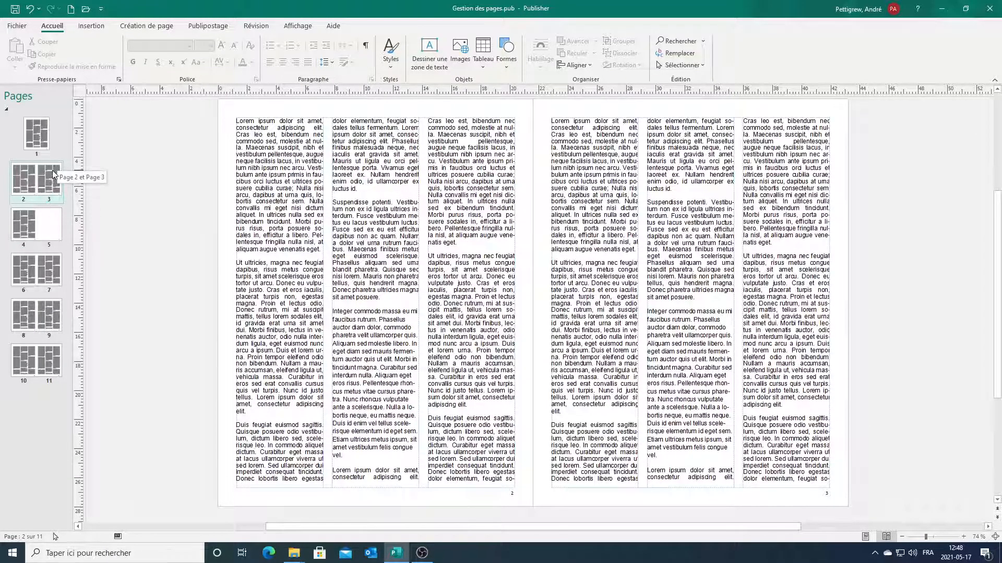
Move a page from spread 4–5 to after page 5.
right_click(44, 219)
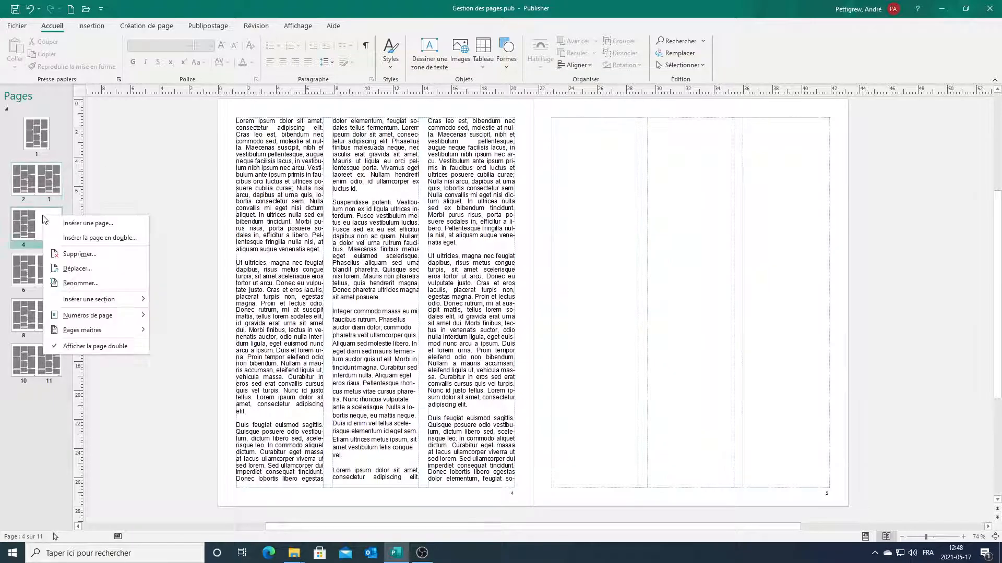
left_click(92, 267)
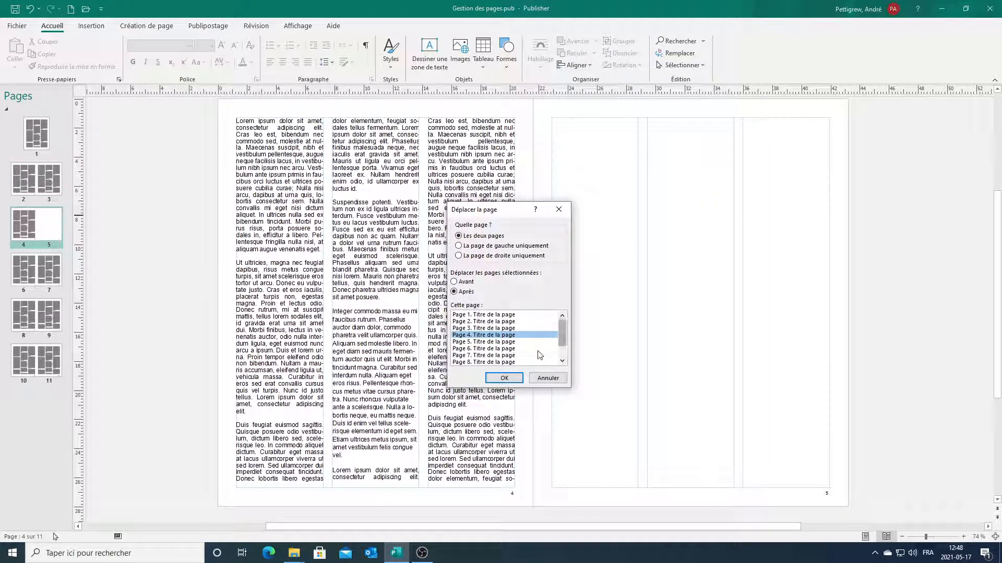
left_click(489, 343)
left_click(514, 379)
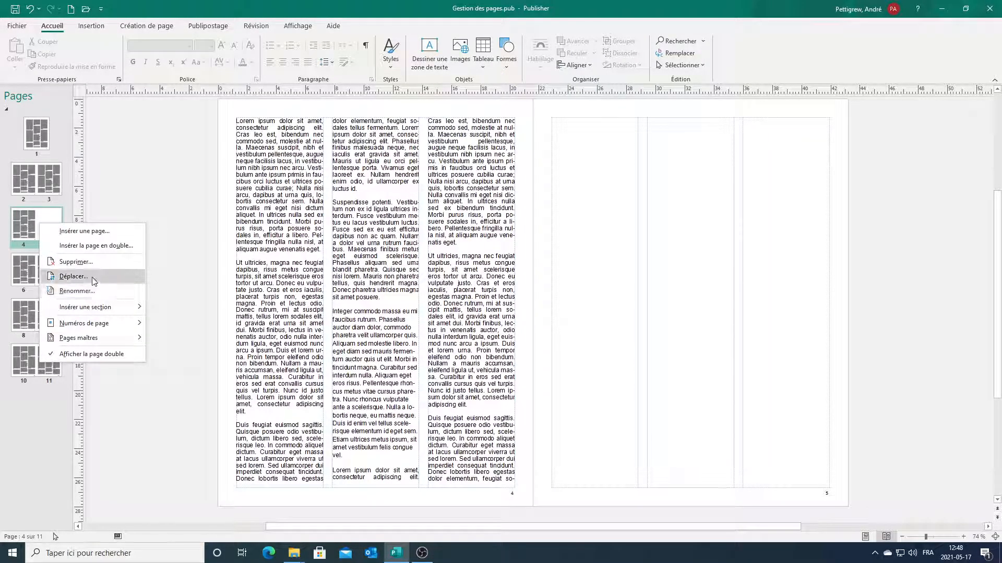
Move only the blank left-hand page after page 5, then drag it between pages 6 and 7.
left_click(76, 276)
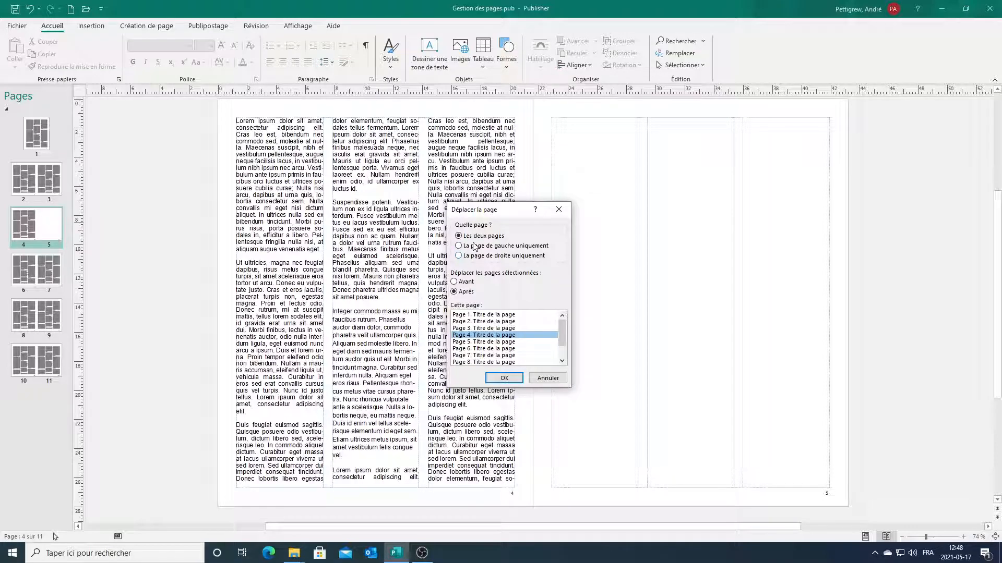
left_click(499, 342)
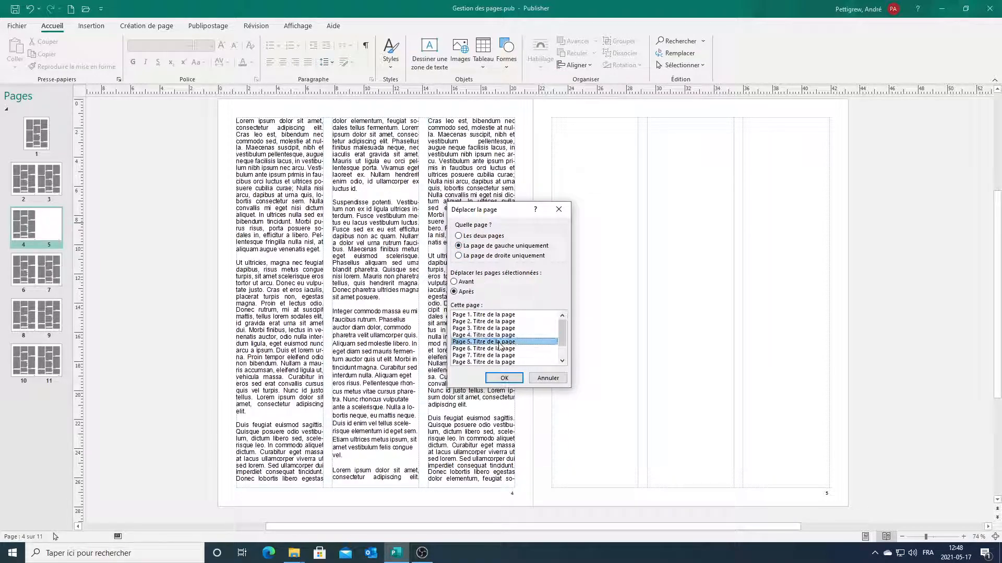
left_click(506, 378)
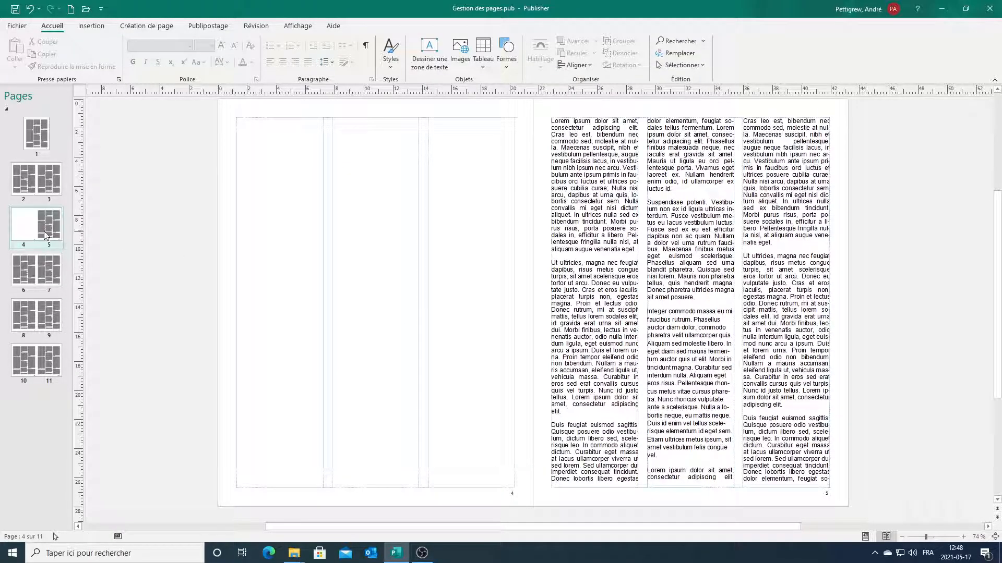
left_click_drag(52, 222, 49, 294)
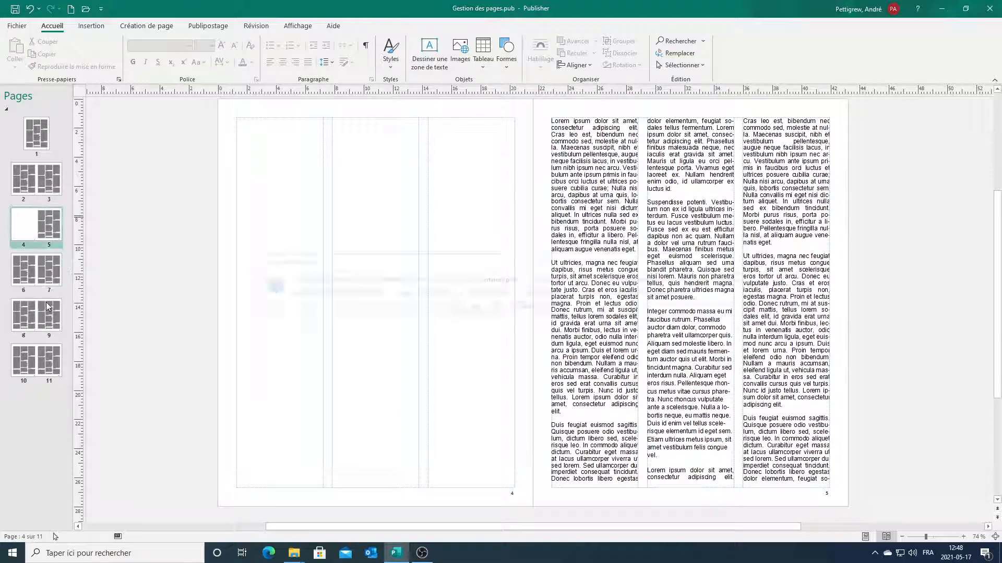
left_click(472, 308)
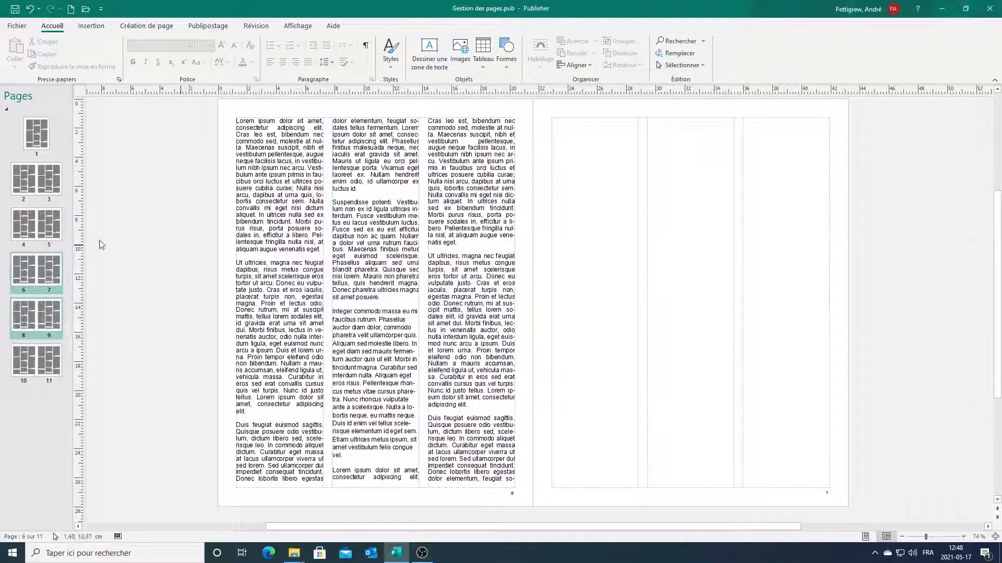
Insert two blank pages between pages 2 and 3.
right_click(39, 169)
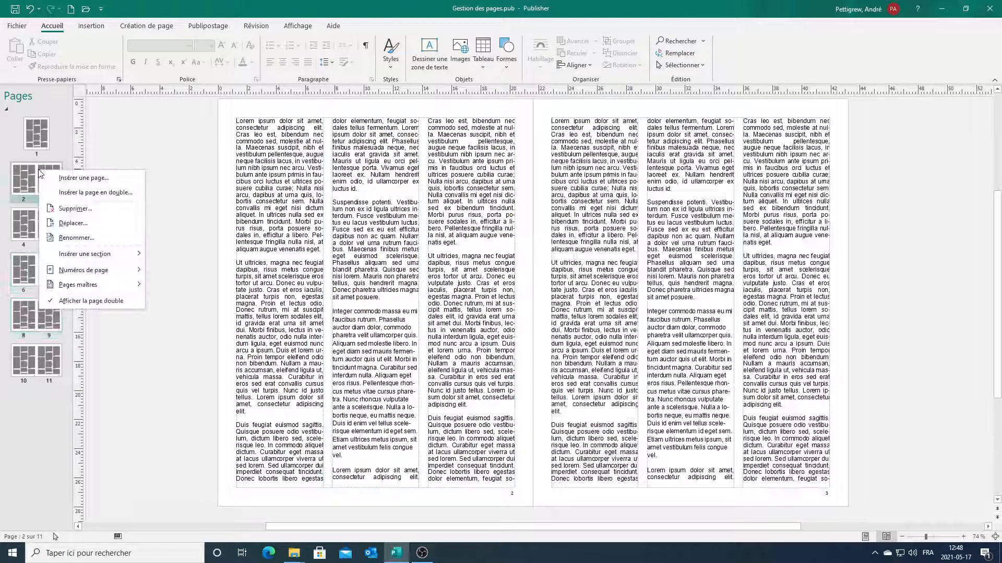
left_click(99, 179)
left_click(457, 247)
left_click(519, 319)
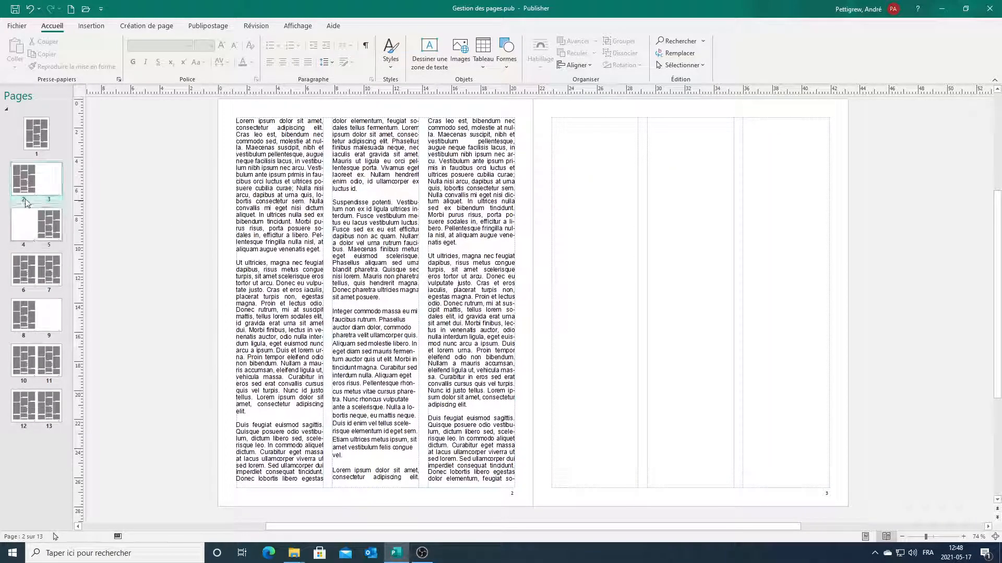
Cancel a further page insertion and undo the two-page insert.
right_click(47, 182)
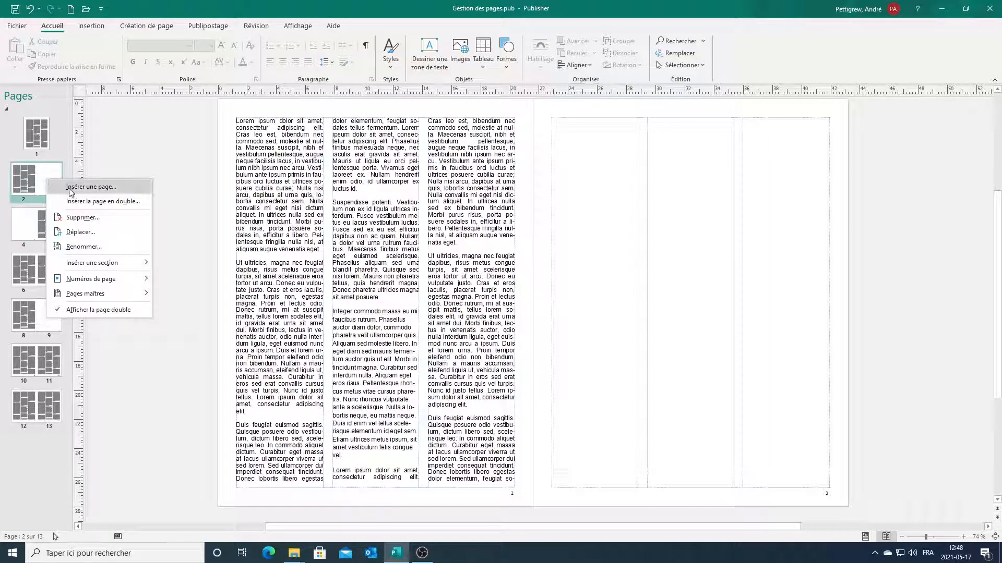
left_click(70, 189)
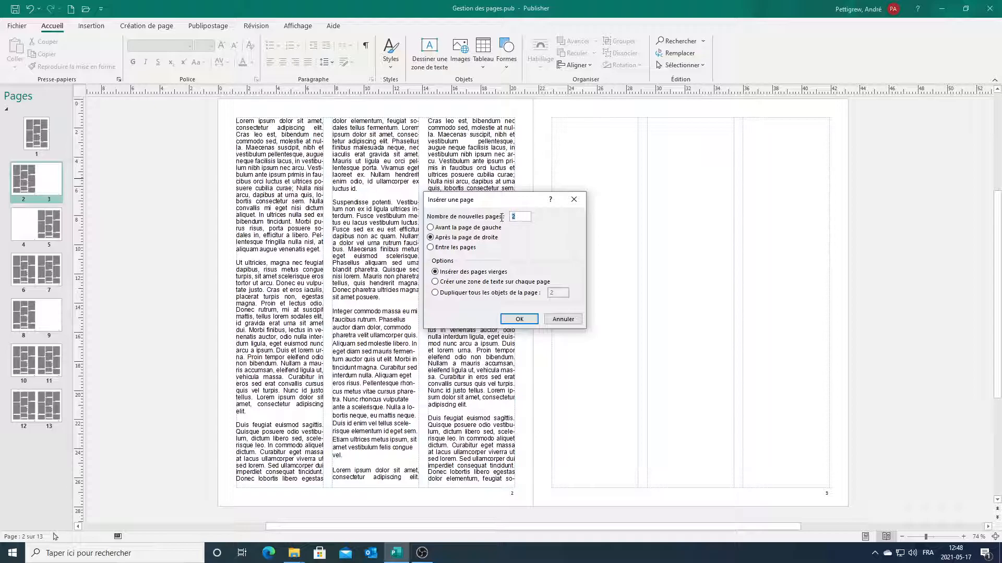
left_click(563, 319)
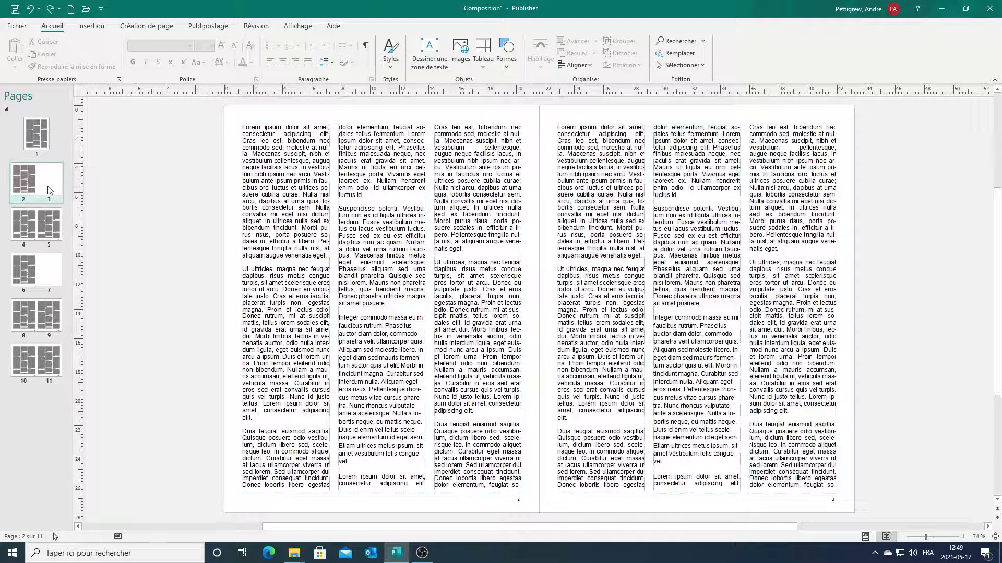
key("ctrl+z")
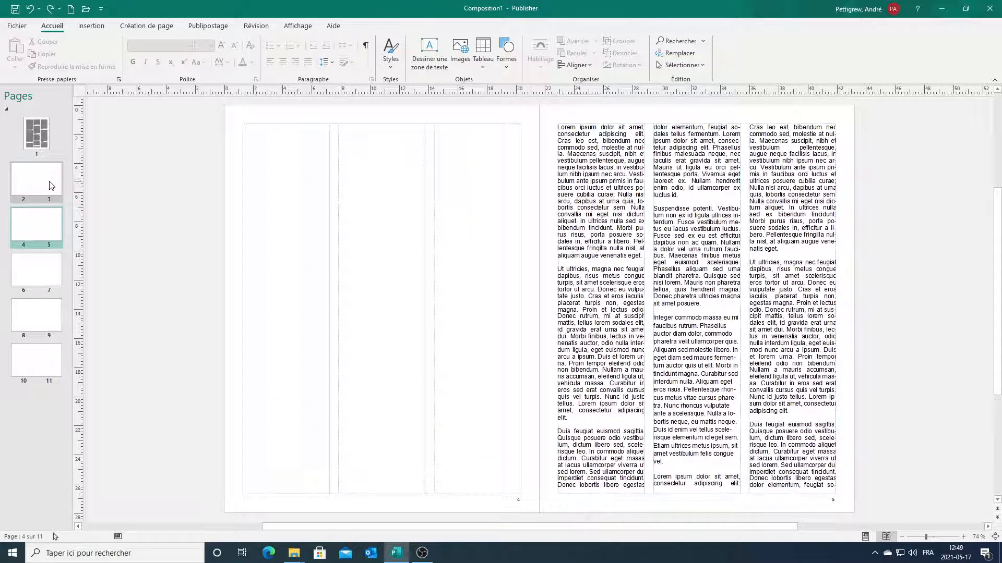
left_click(51, 186)
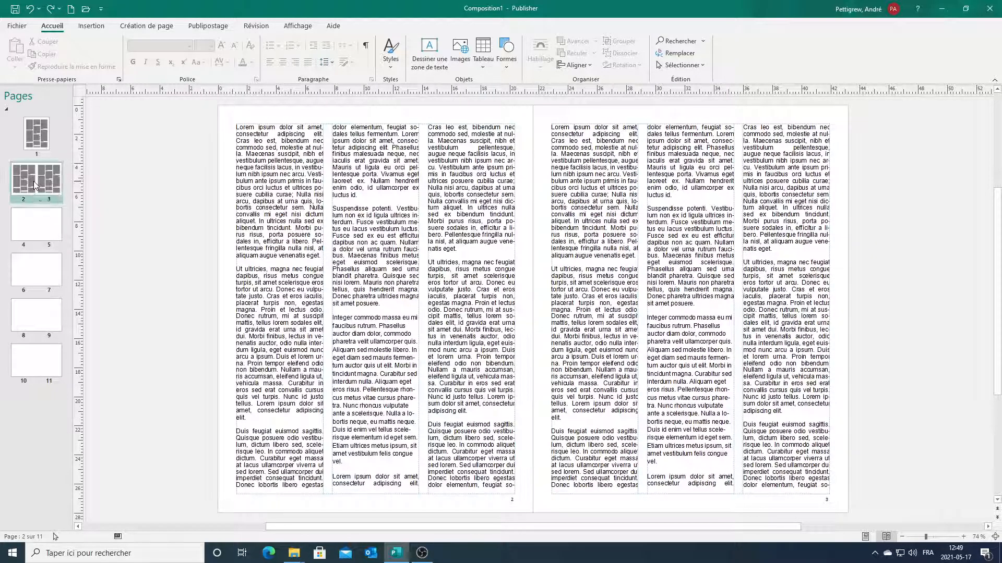
Insert 1 blank page between pages 2 and 3, accepting the odd page count warning.
right_click(34, 181)
left_click(73, 190)
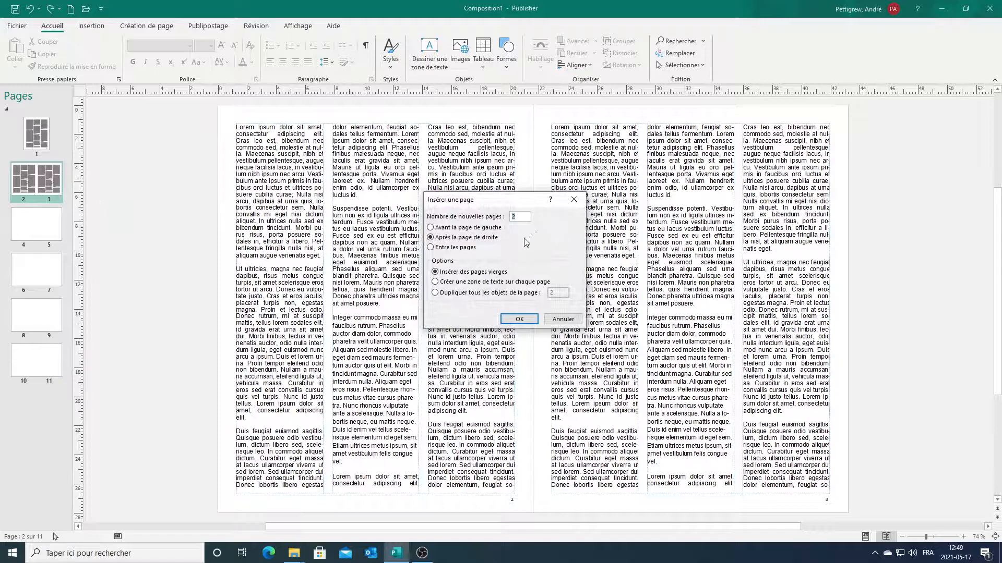
left_click(472, 249)
key("Delete")
type("1")
left_click(519, 319)
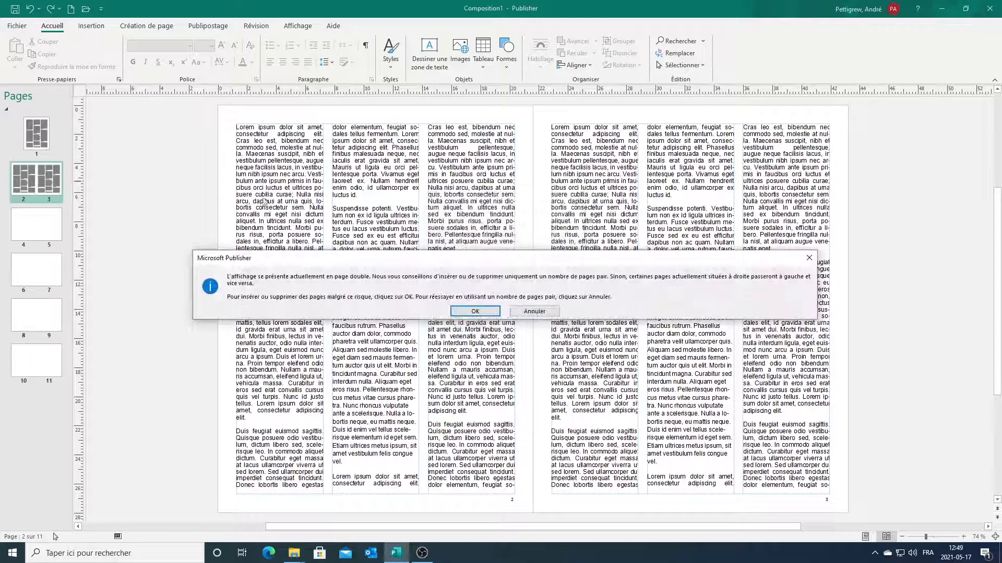
left_click(475, 312)
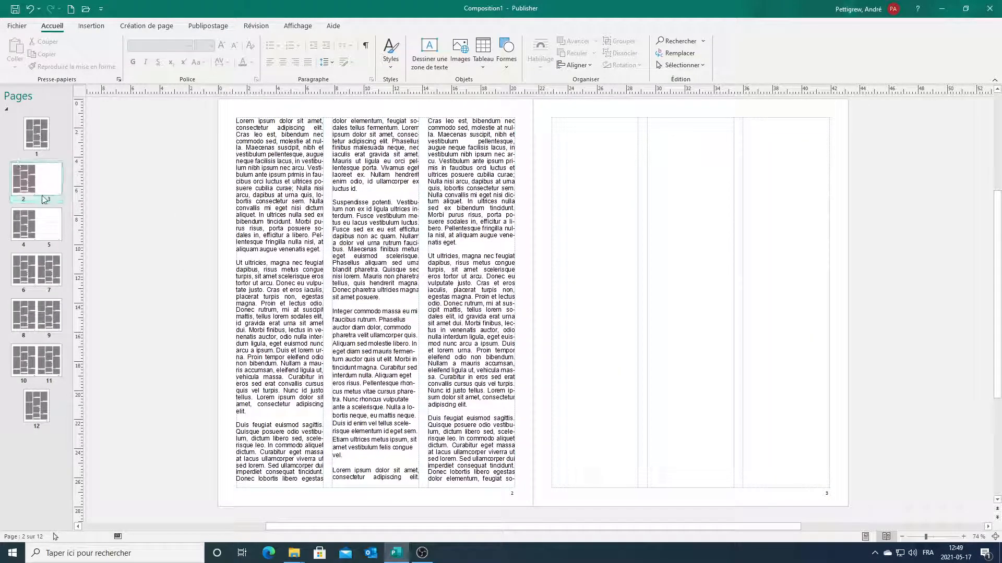
left_click(44, 225)
left_click(50, 183)
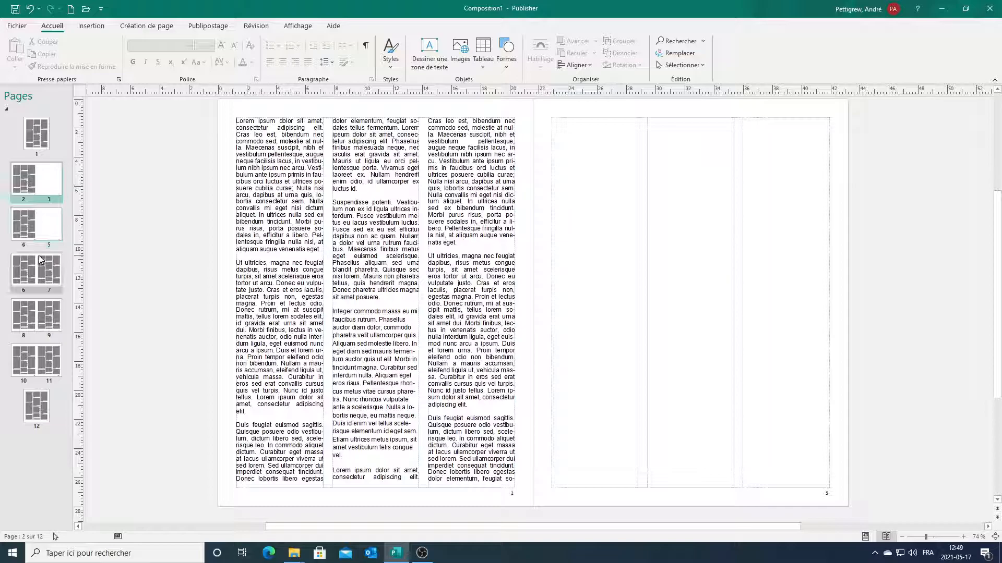
Delete both pages of the 2–3 spread.
right_click(45, 178)
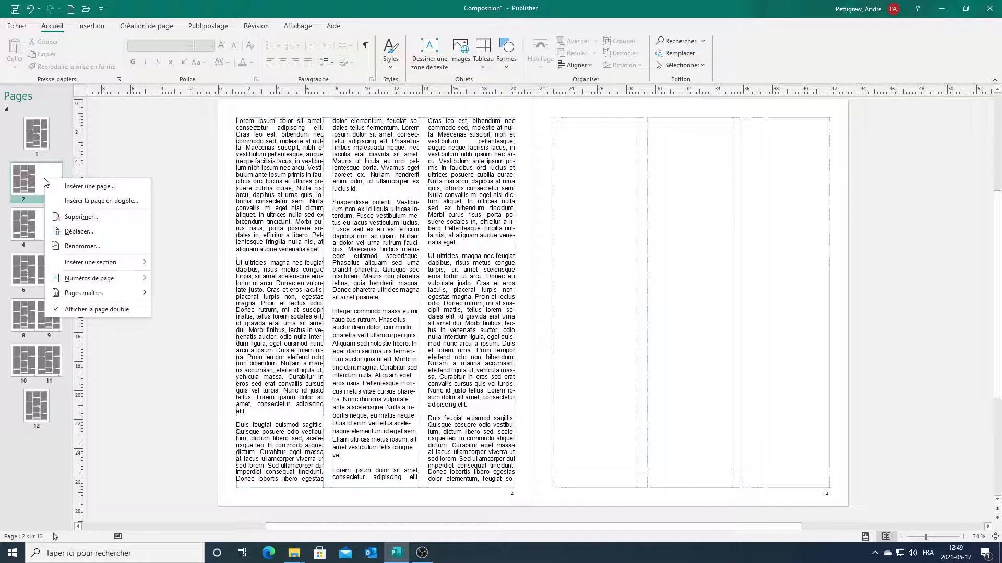
left_click(83, 219)
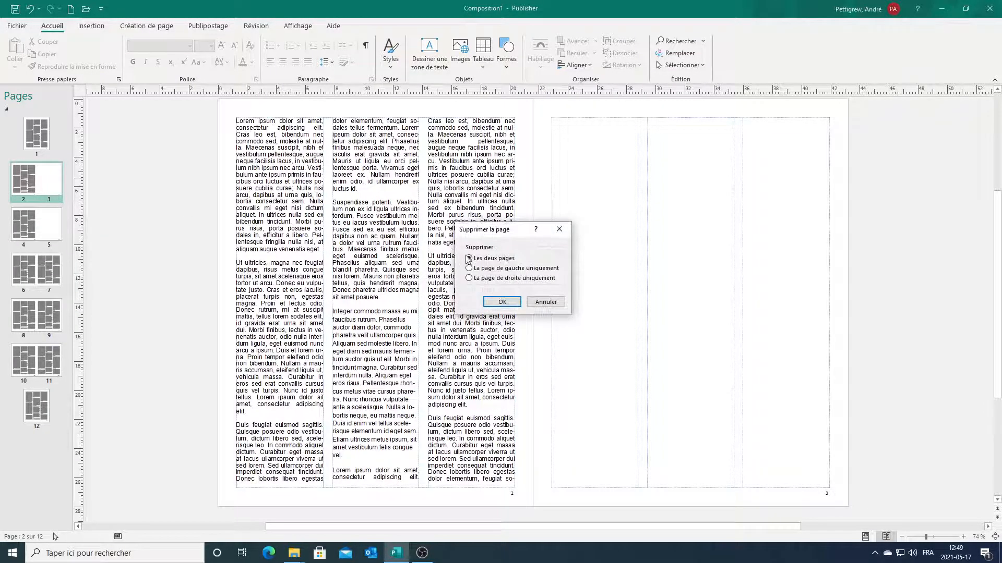
left_click(512, 301)
Start a new section before the left-hand page 2.
right_click(49, 189)
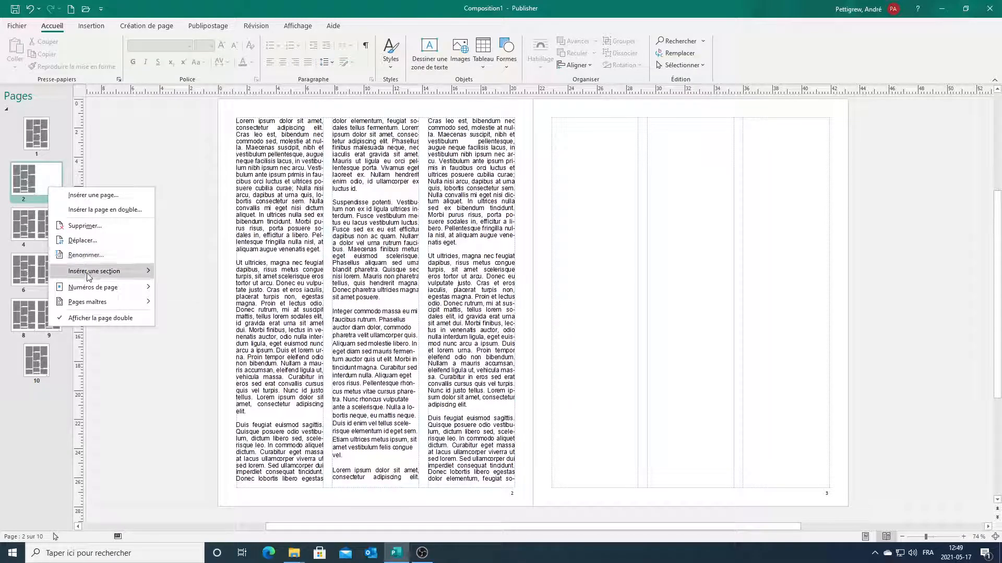
mouse_move(88, 275)
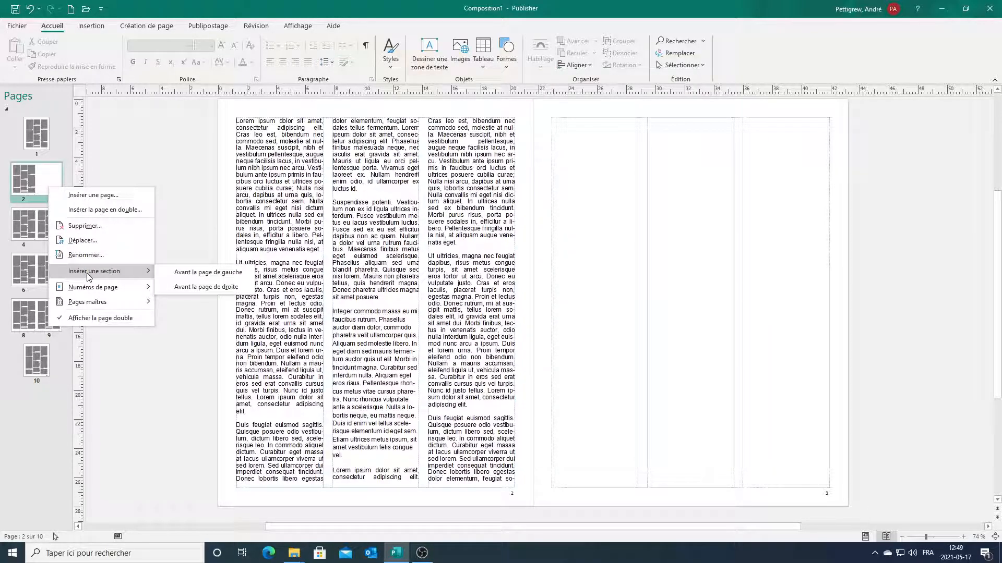
left_click(183, 273)
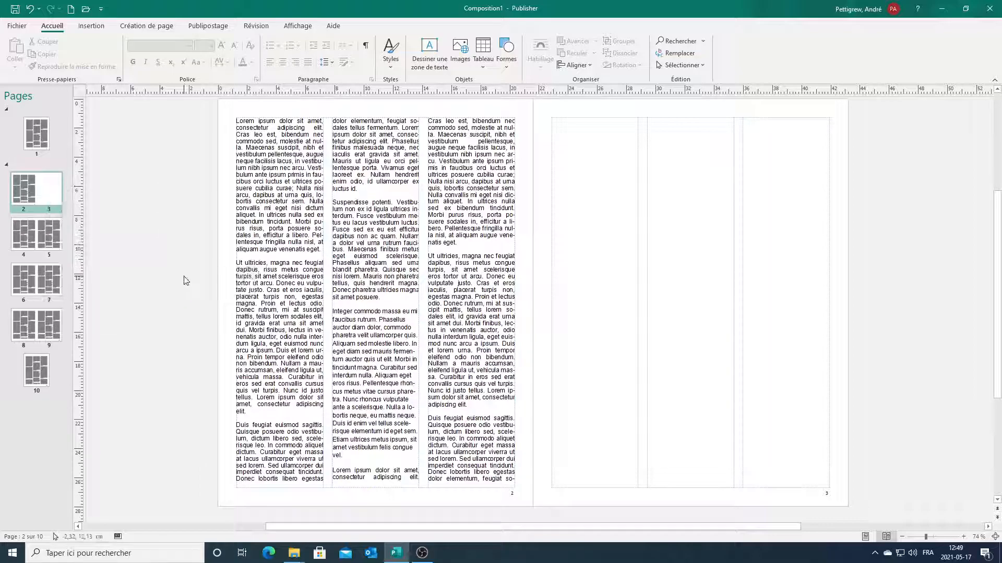
Add page numbers at the bottom right of the pages.
right_click(46, 184)
mouse_move(76, 284)
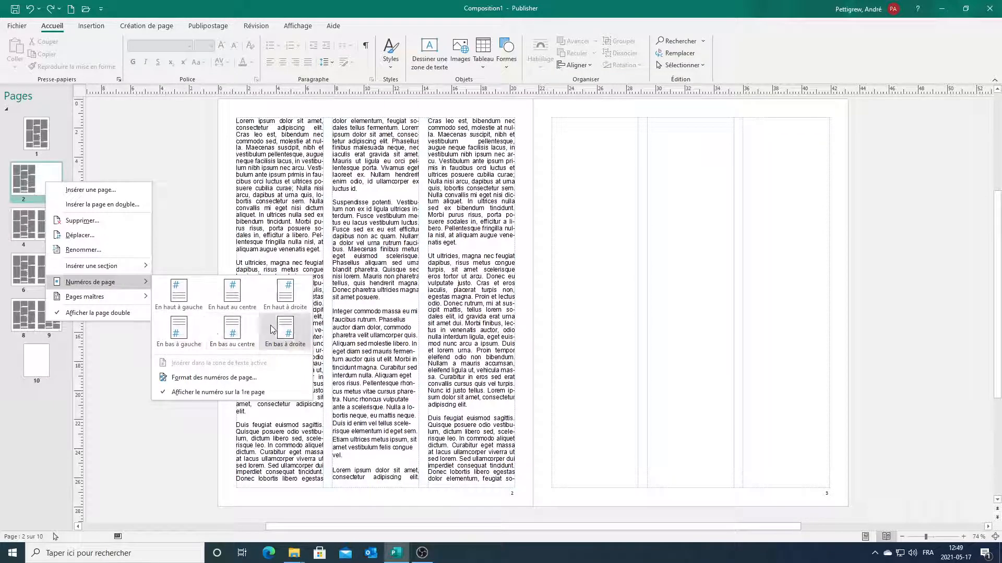
left_click(290, 335)
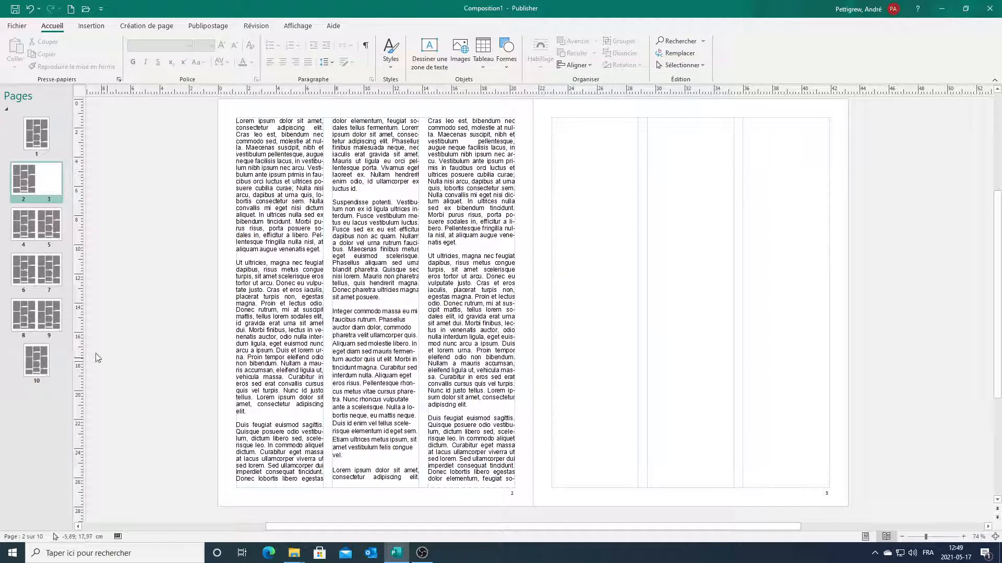
Switch to editing master page A.
right_click(42, 183)
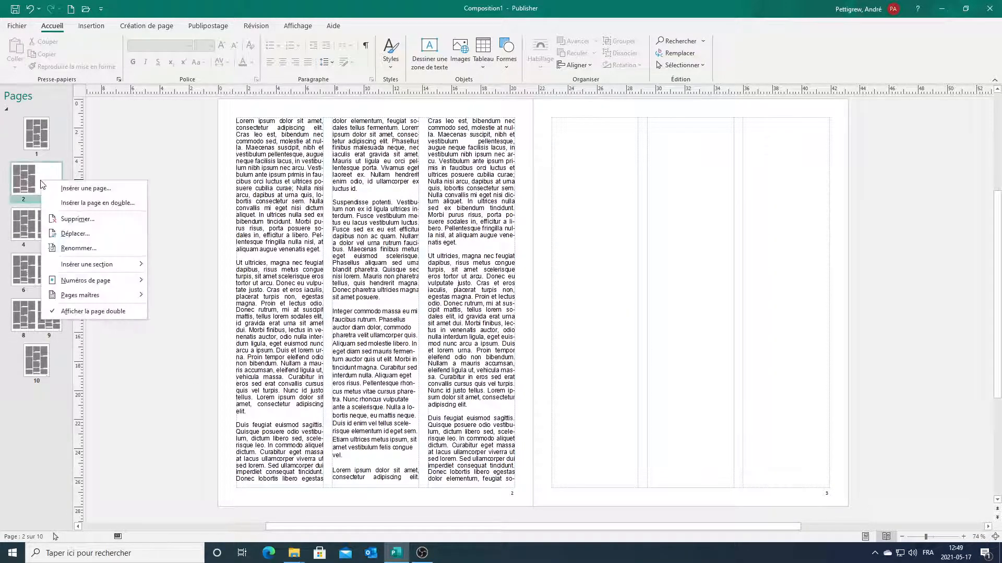
mouse_move(122, 300)
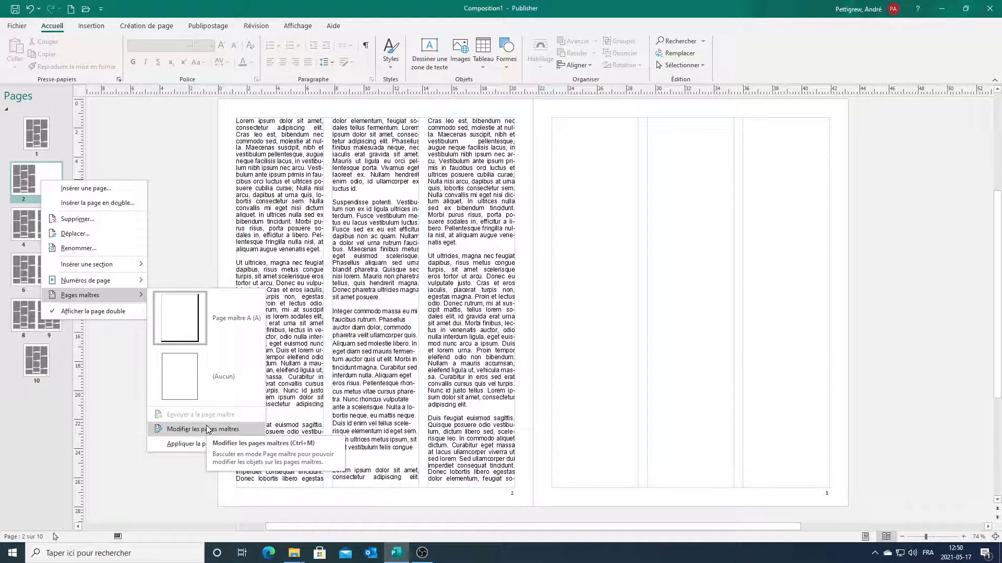
left_click(194, 433)
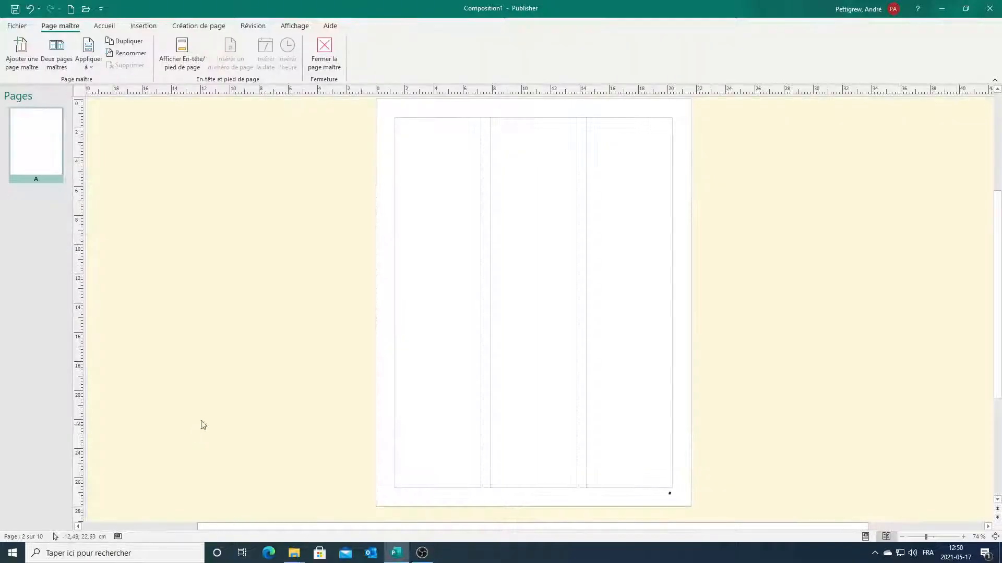
Draw a blue rectangle band along master page A's bottom margin, then close the master page.
left_click(183, 26)
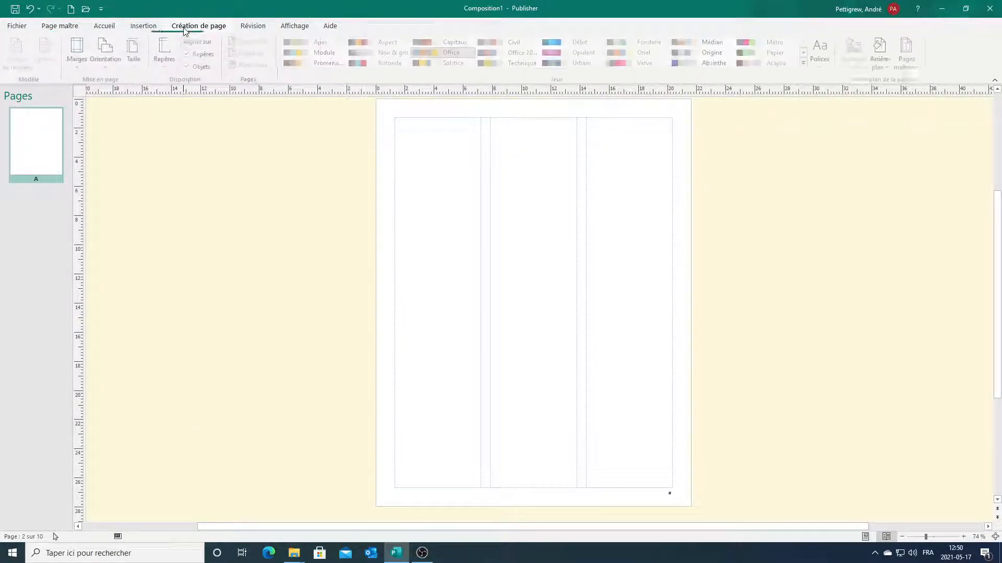
left_click(136, 28)
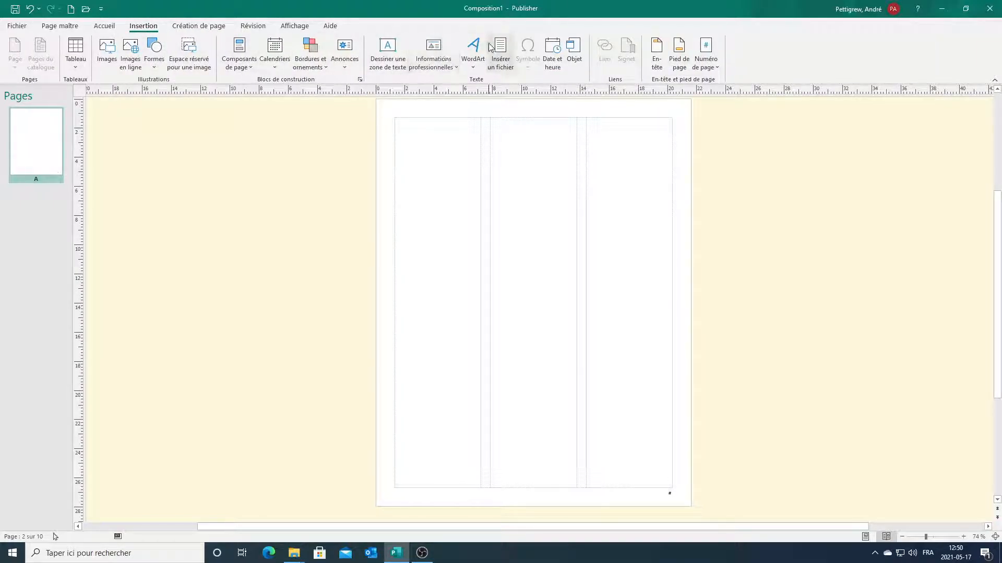
left_click(154, 49)
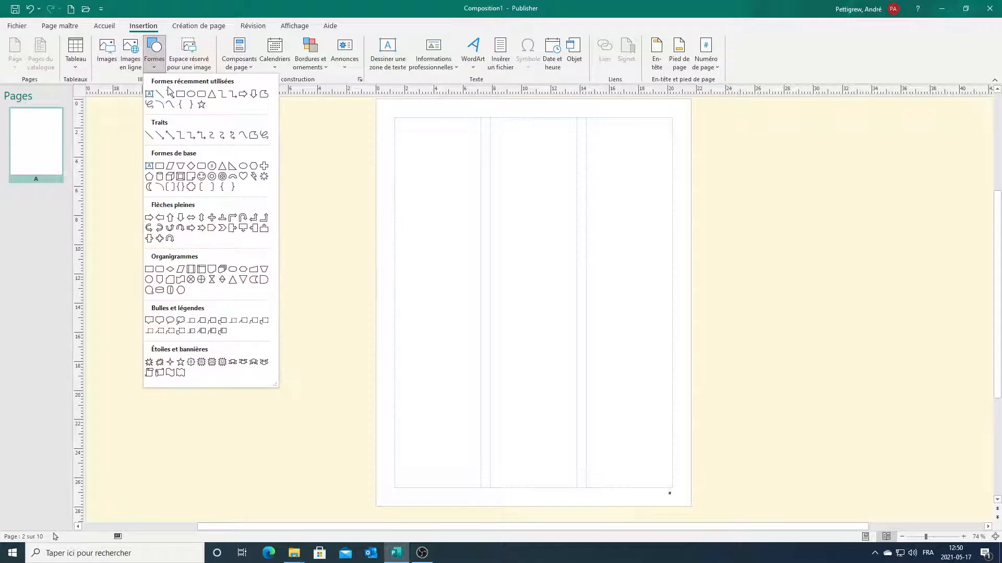
left_click(181, 95)
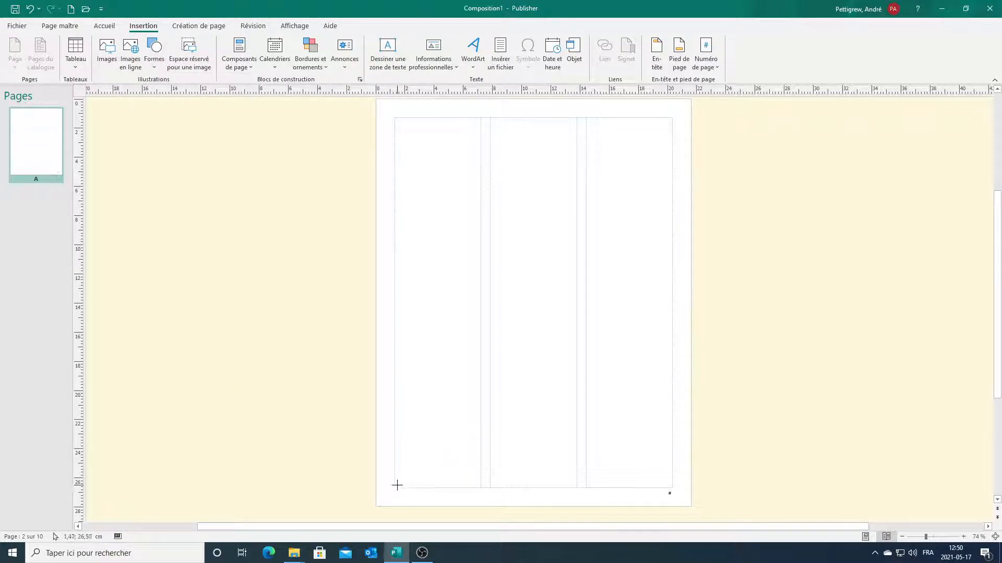
left_click_drag(396, 486, 673, 473)
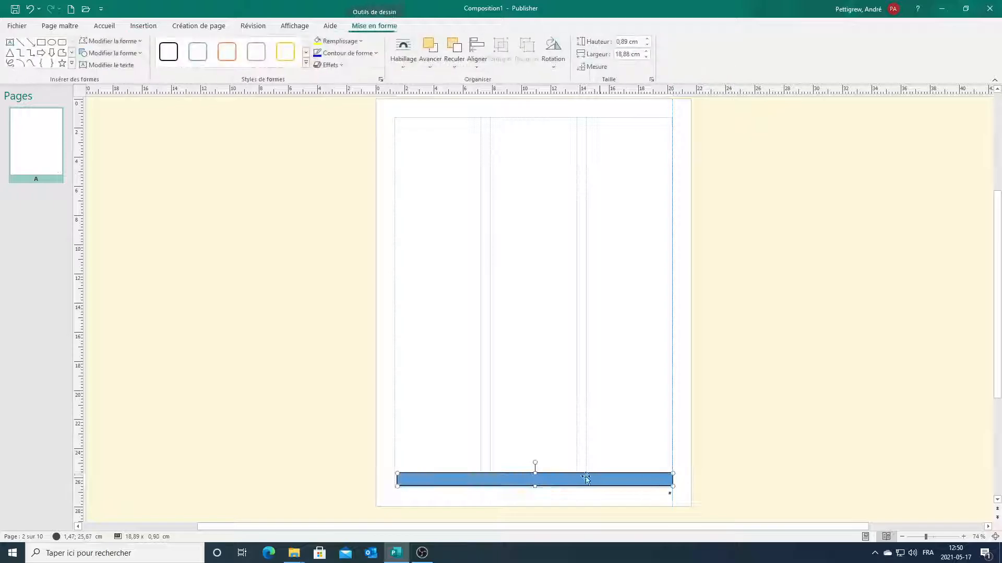
left_click(204, 275)
left_click(420, 479)
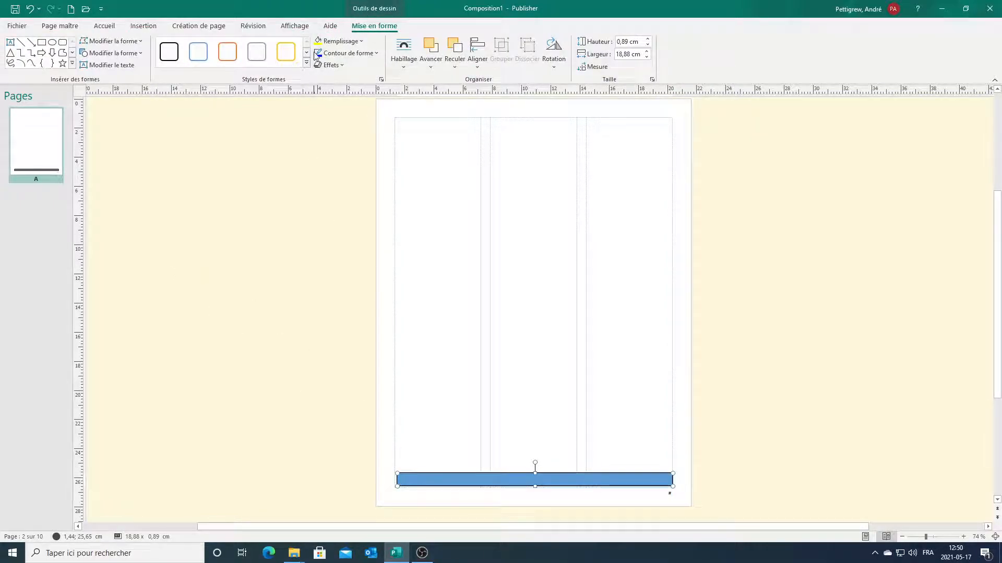
left_click(60, 26)
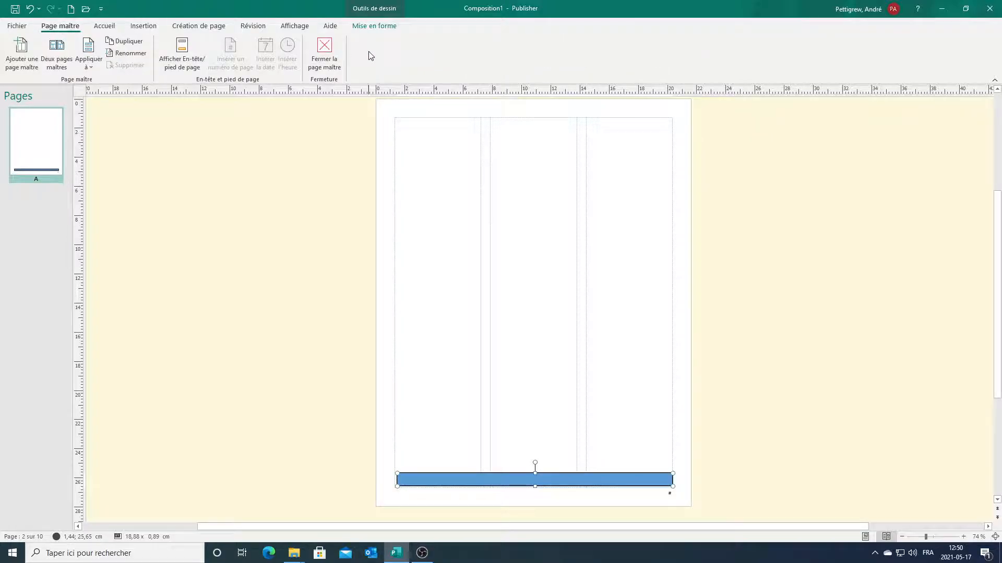
left_click(318, 50)
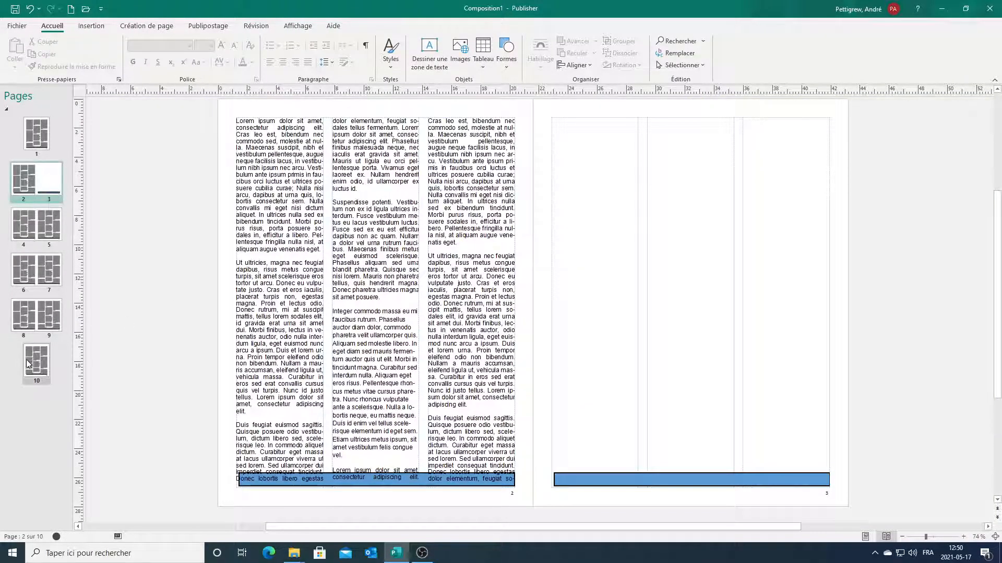
Check the page 1, 2–3, 4–5, 8–9 and 10 spreads, ending on pages 4–5.
left_click(34, 318)
left_click(37, 225)
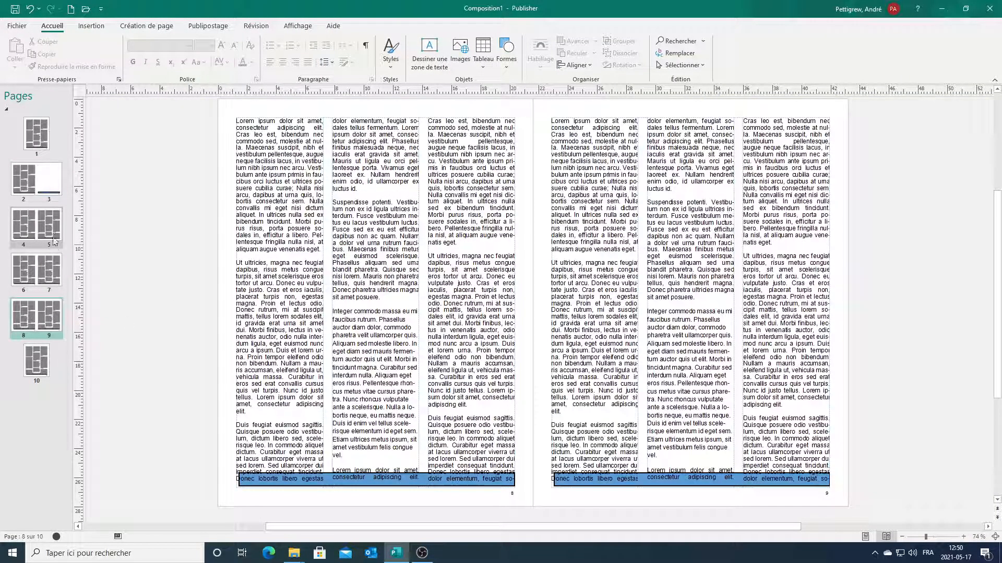
left_click(47, 176)
left_click(46, 143)
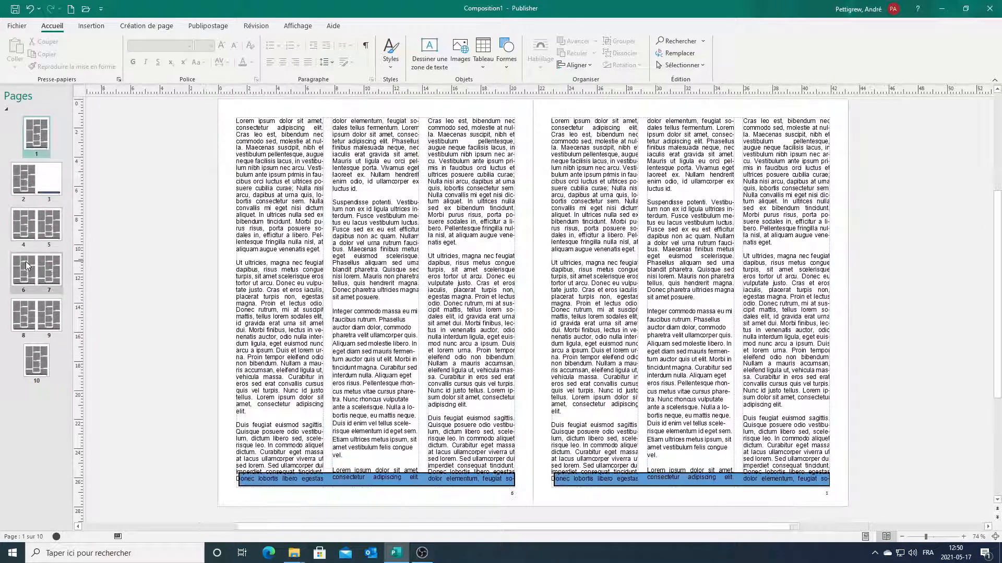
left_click(37, 362)
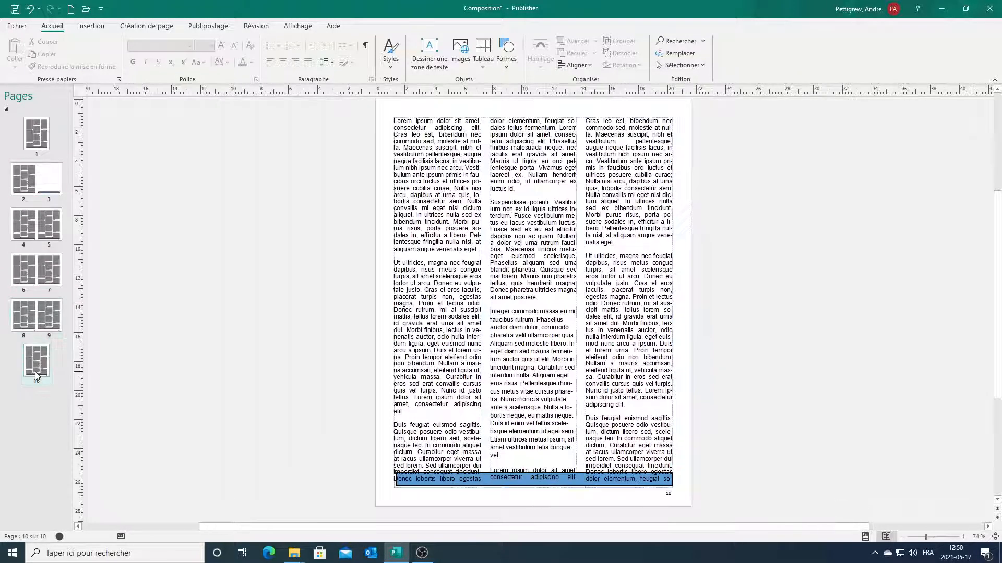
left_click(36, 217)
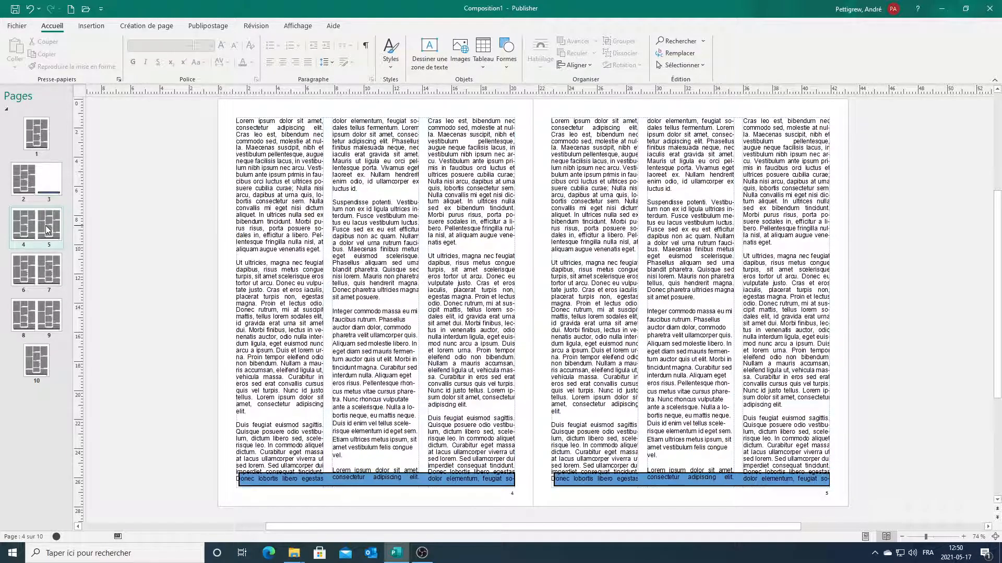
Set pages 4–5 to master page (Aucun) and compare them with pages 1, 2–3 and 6–7.
right_click(48, 230)
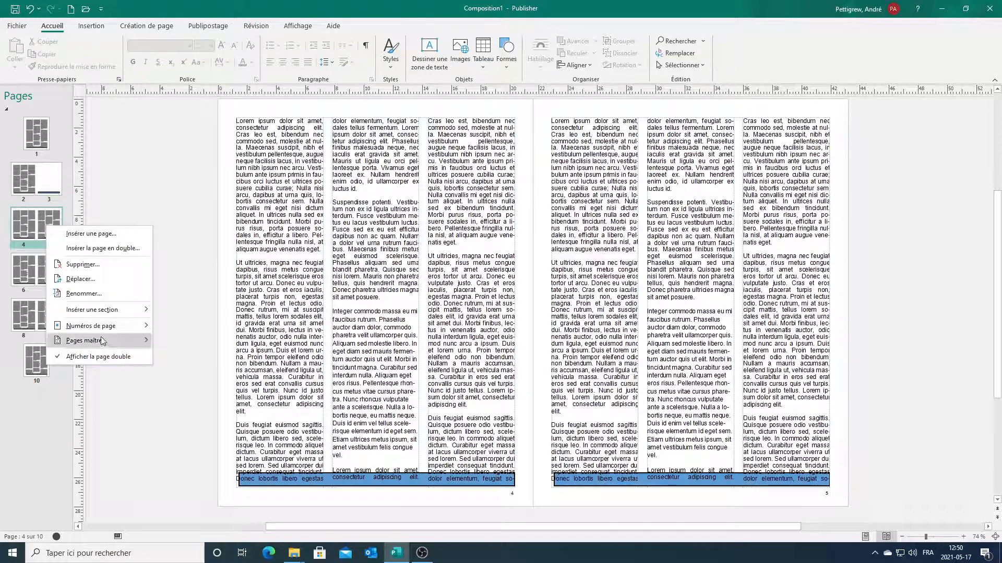
mouse_move(101, 342)
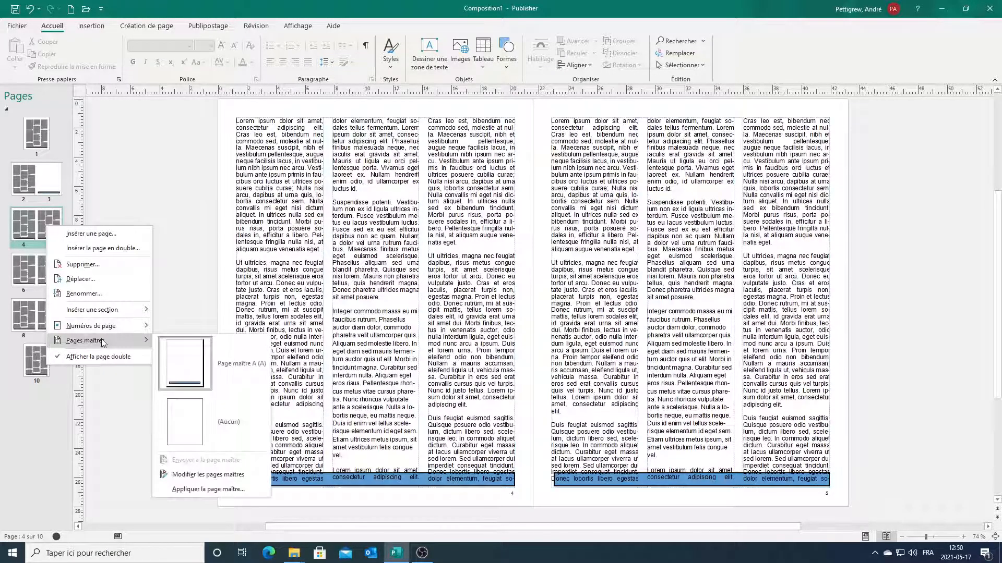
left_click(198, 420)
left_click(33, 154)
left_click(41, 188)
left_click(37, 221)
left_click(30, 278)
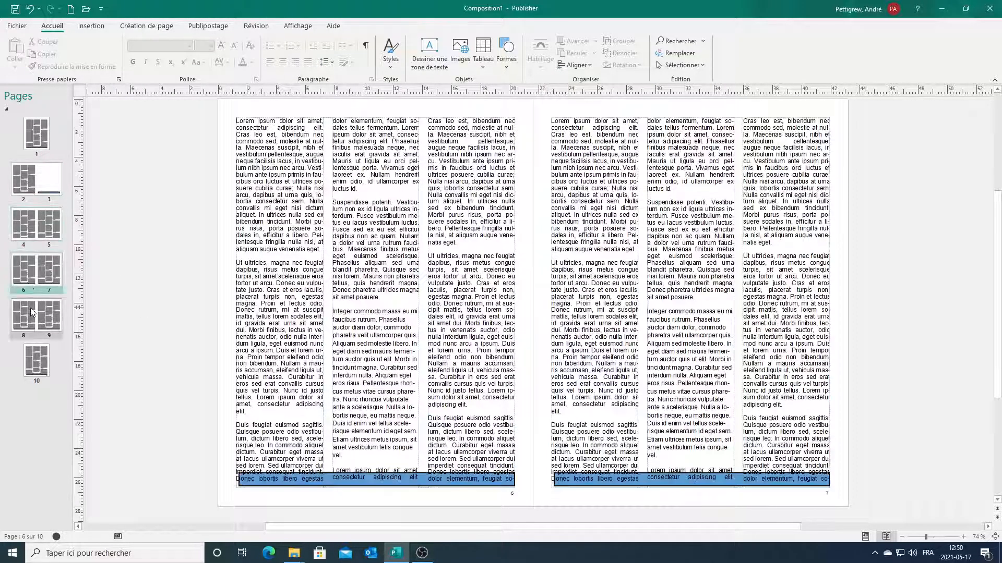
left_click(36, 220)
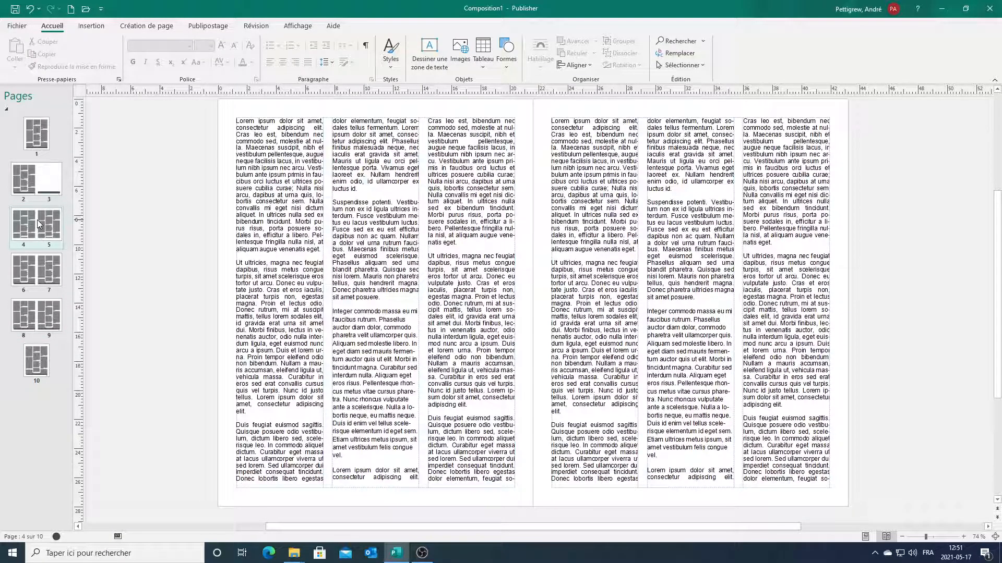
Review the spreads again and reapply no master page to pages 4–5.
left_click(43, 178)
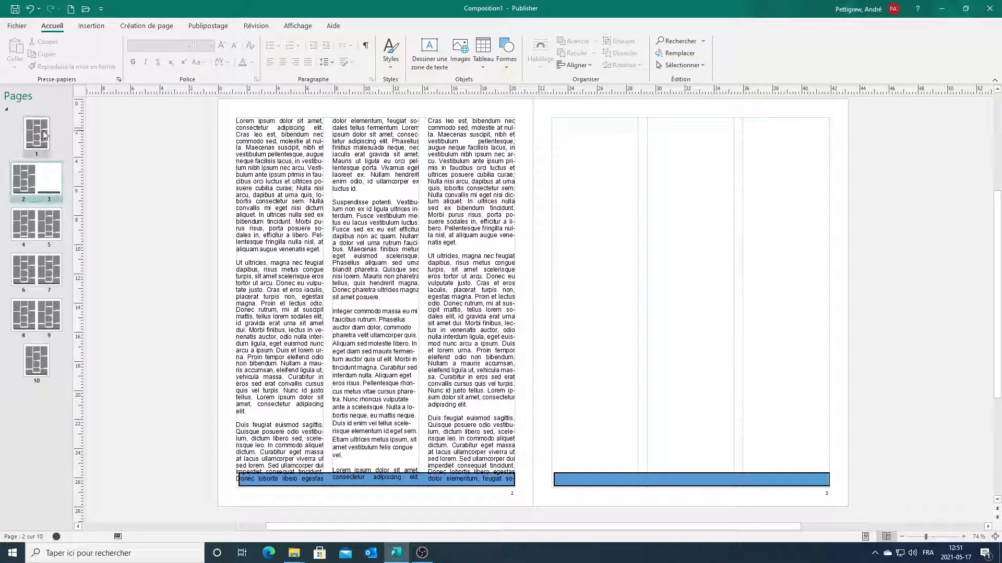
left_click(43, 131)
left_click(43, 179)
left_click(47, 261)
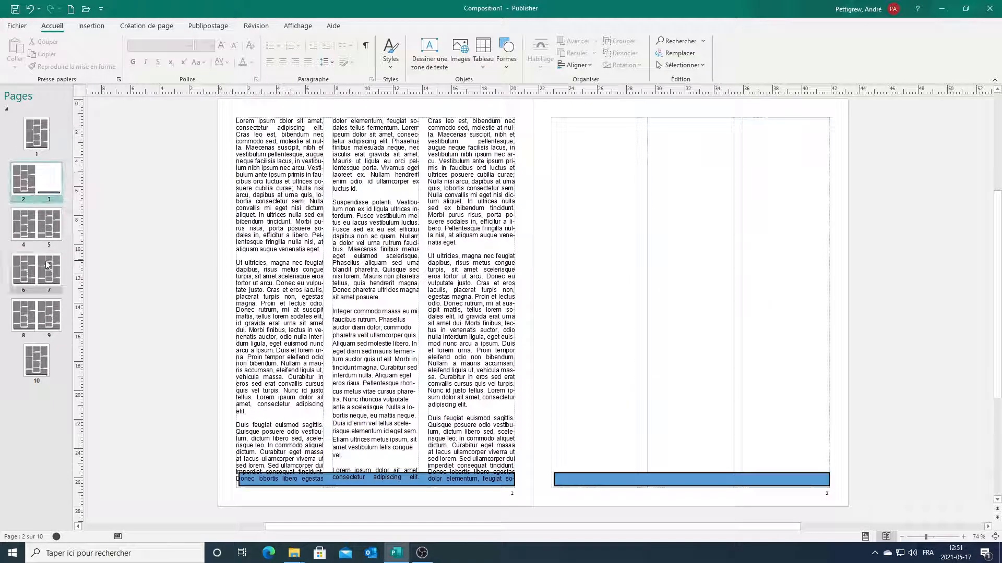
left_click(45, 231)
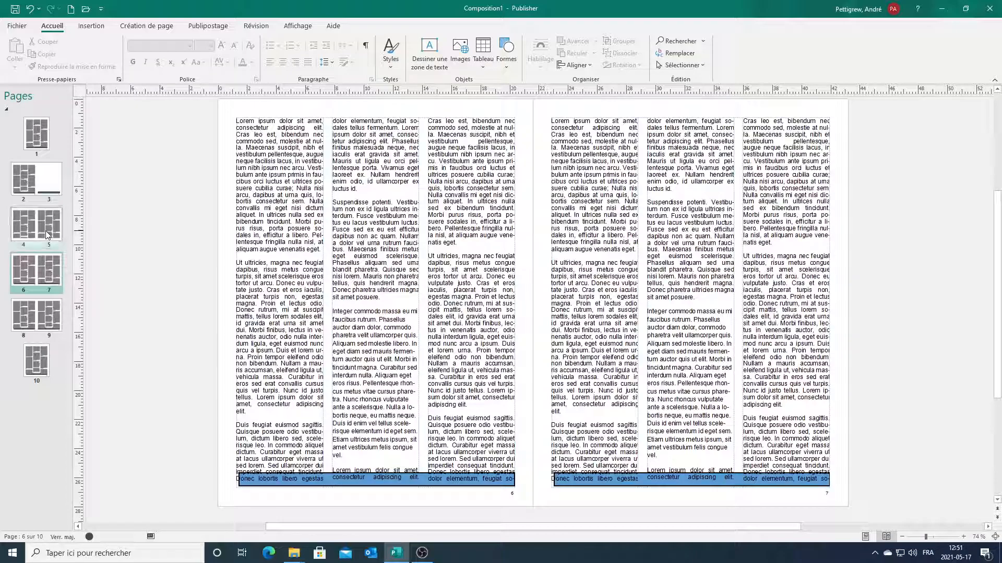
right_click(45, 236)
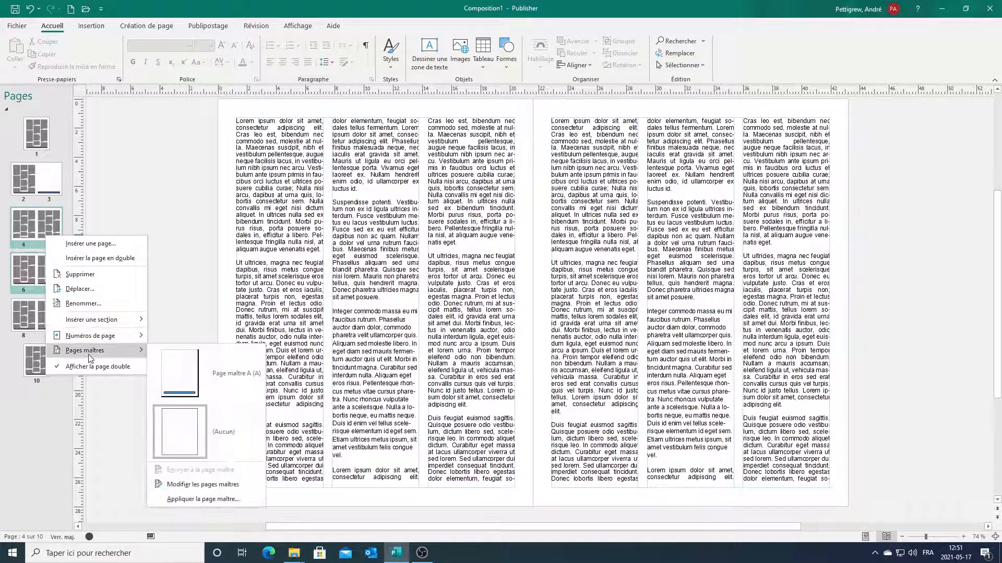
left_click(180, 429)
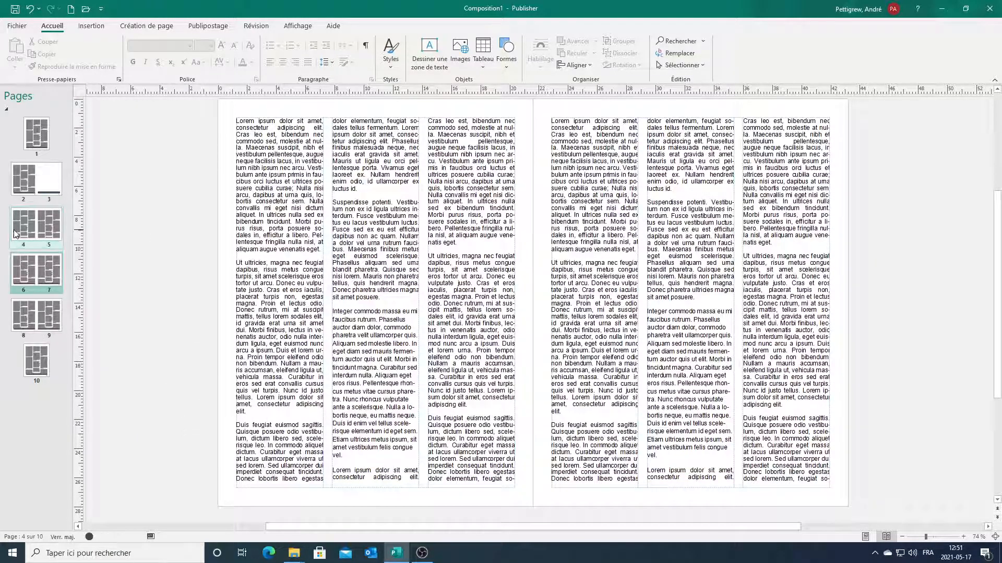
Check pages 1, 2–3, 4–5, 8–9 and 10 to confirm only 4–5 lack the band.
left_click(34, 177)
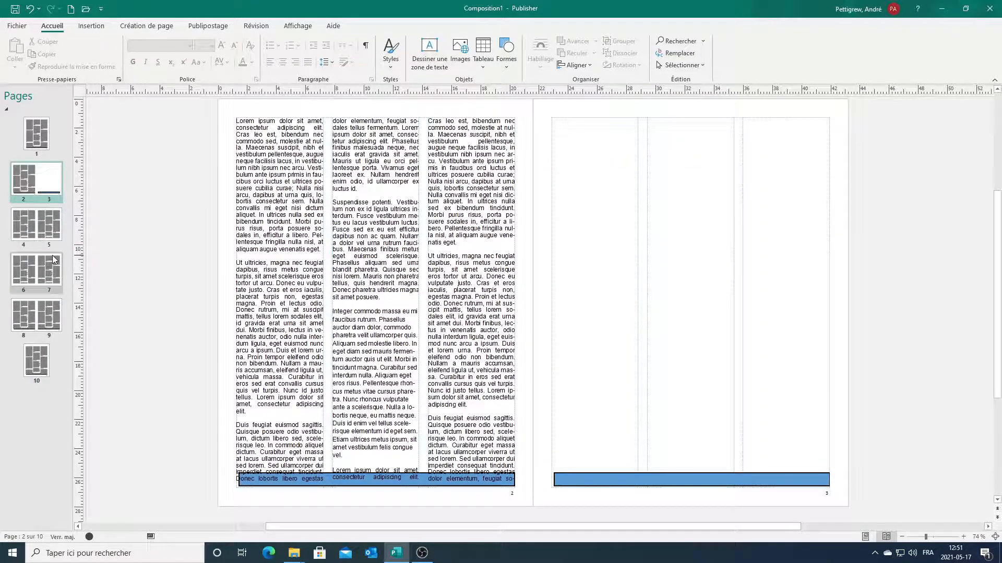
left_click(42, 223)
left_click(37, 329)
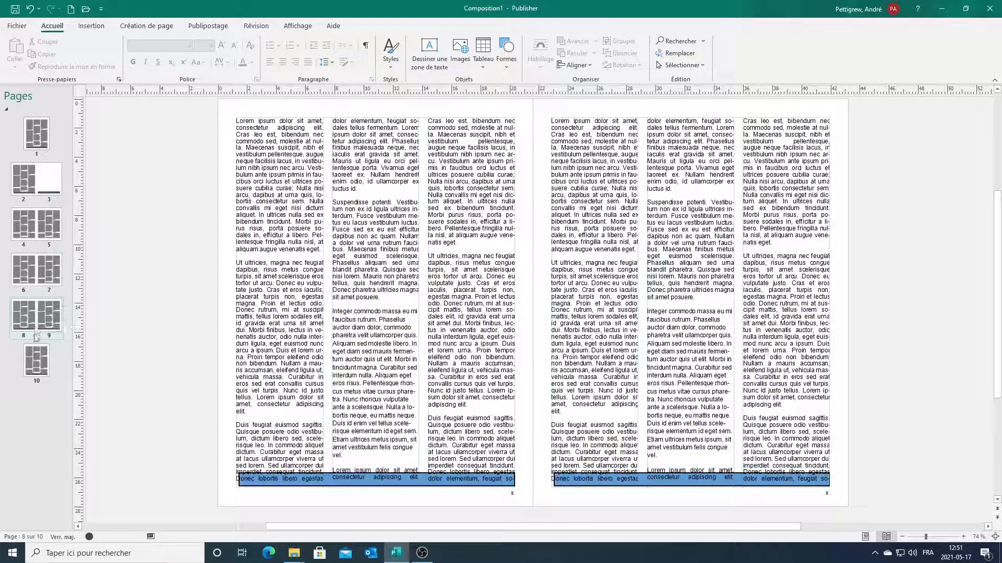
left_click(36, 360)
left_click(35, 178)
left_click(36, 148)
left_click(50, 185)
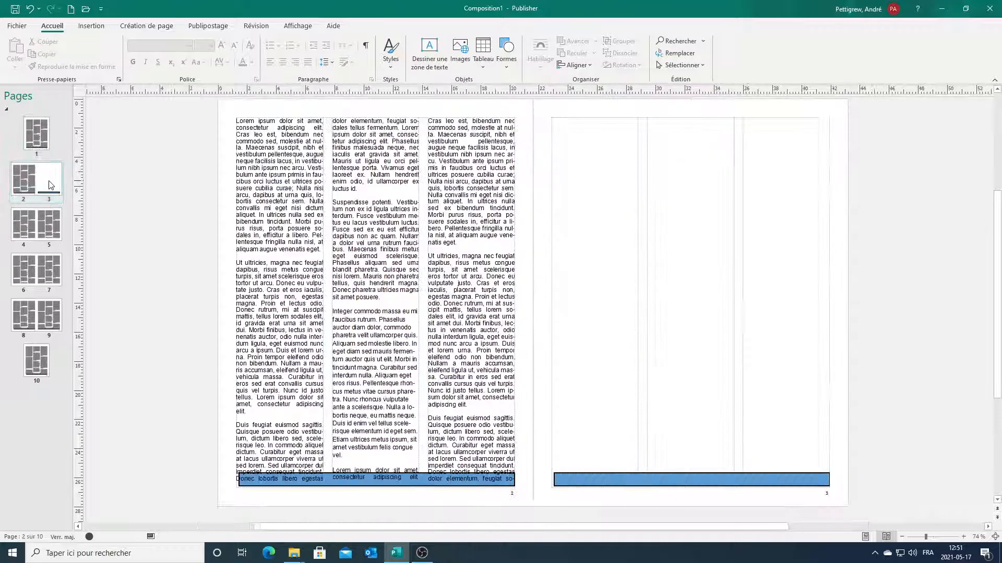
Dismiss the pages 2–3 page menu unchanged, then close Publisher choosing Ne pas enregistrer.
right_click(50, 184)
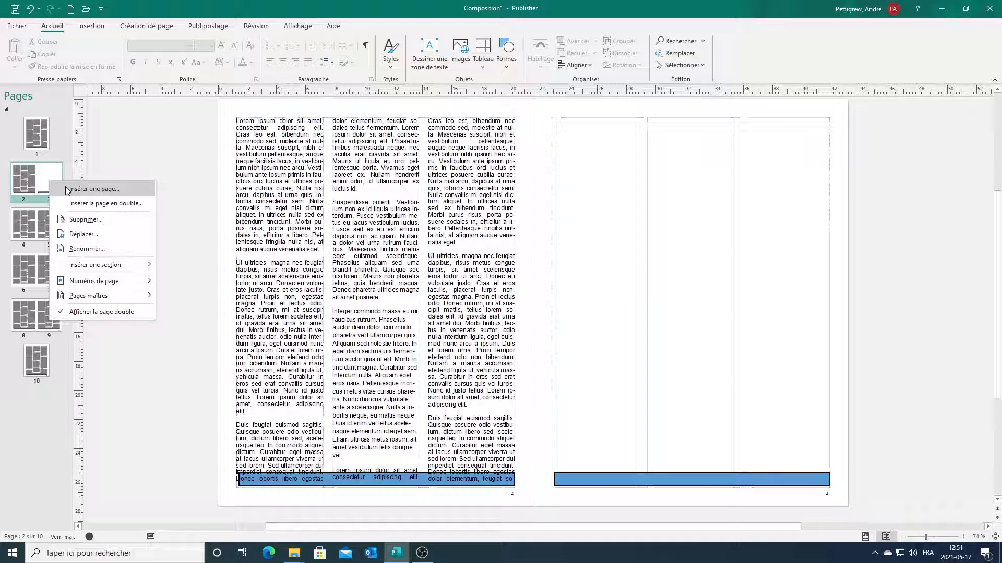
left_click(144, 159)
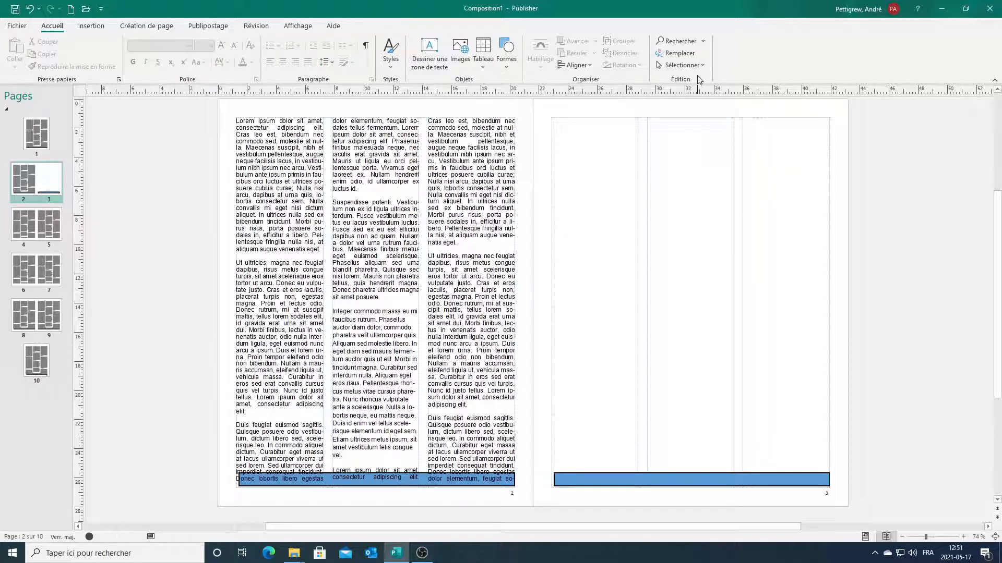
left_click(990, 8)
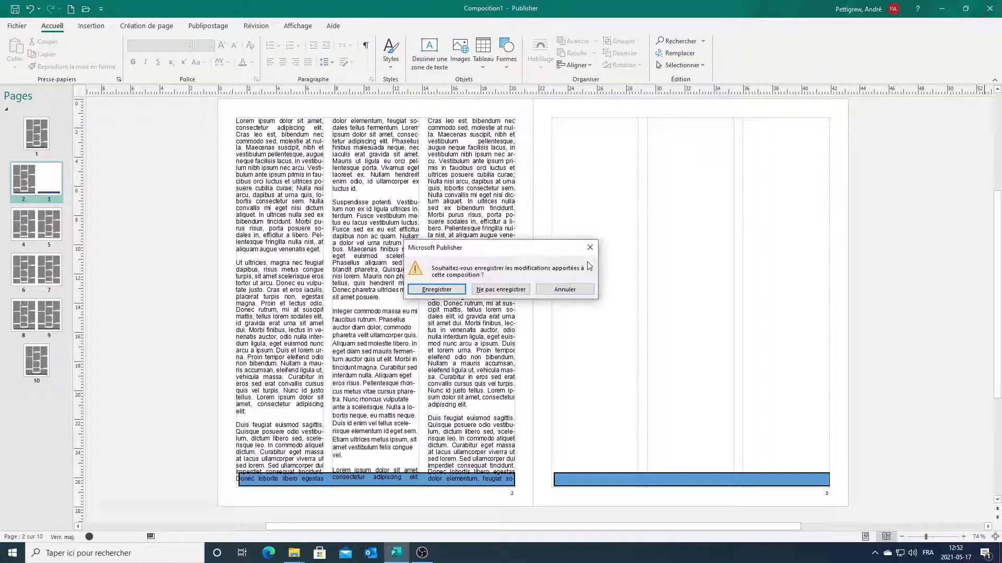
left_click(506, 289)
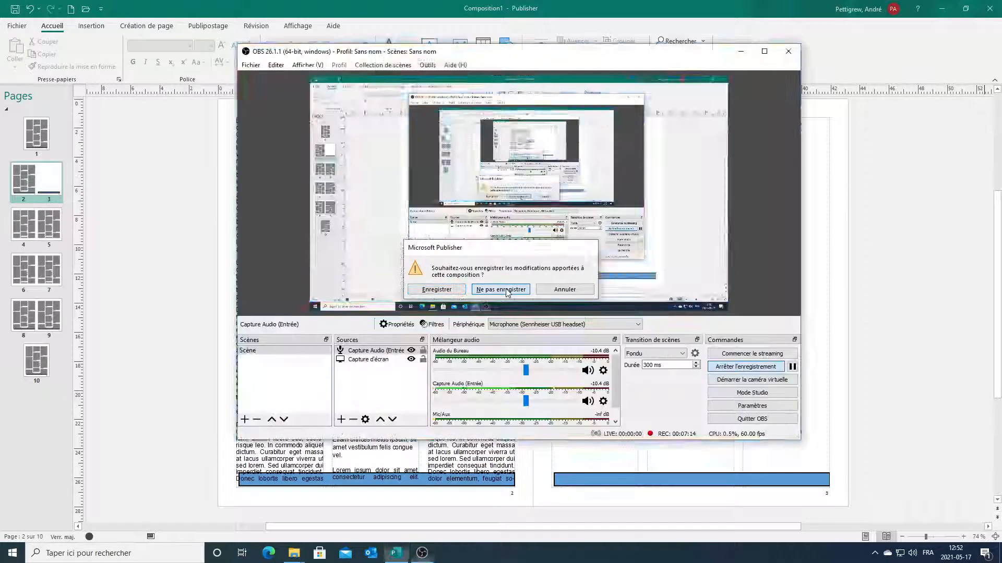